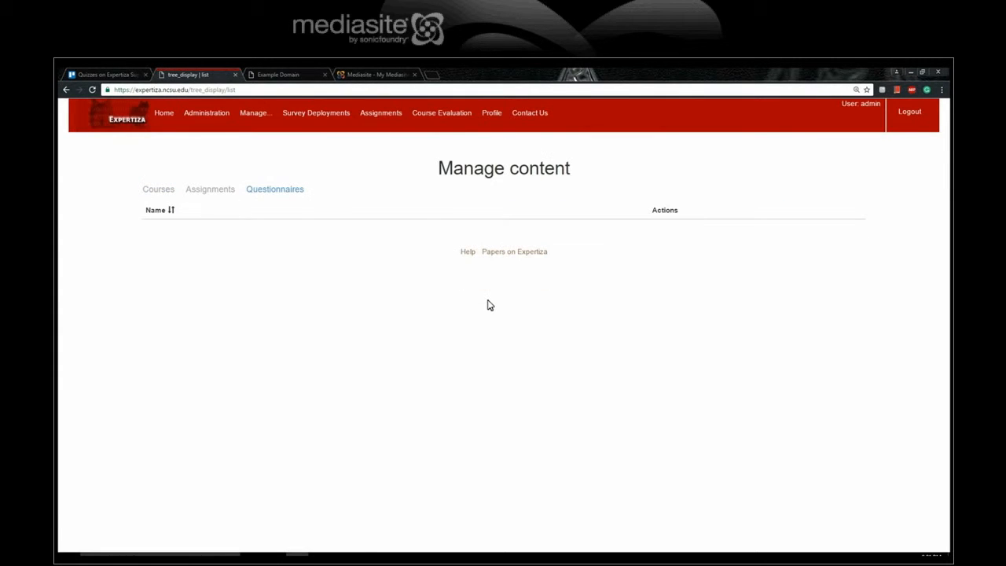
Go to questionnaire management and start a new private item for the Review type
{"action": "mouse_move", "coordinate": [243, 118]}
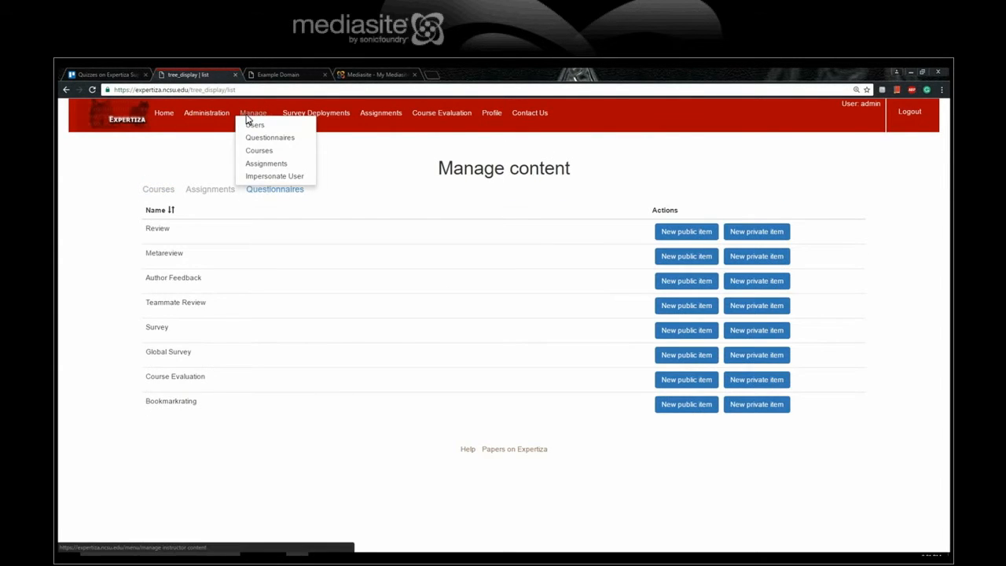
{"action": "mouse_move", "coordinate": [265, 142]}
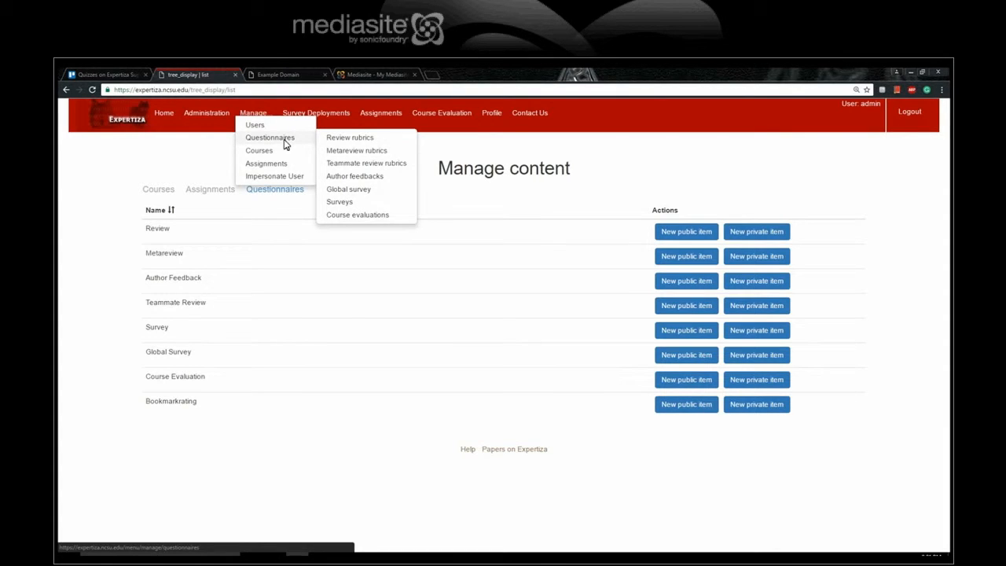
{"action": "left_click", "coordinate": [285, 144]}
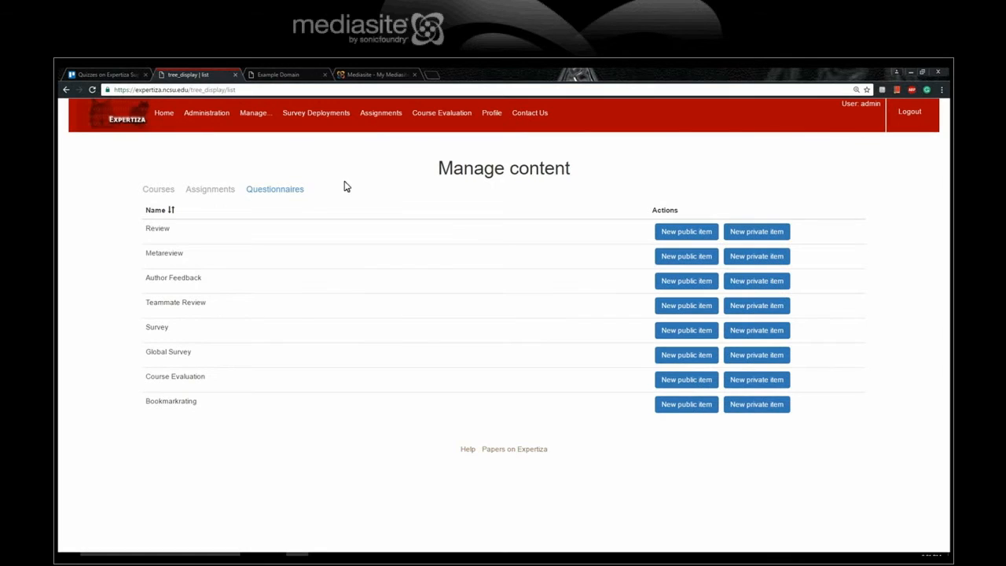
{"action": "left_click", "coordinate": [744, 238]}
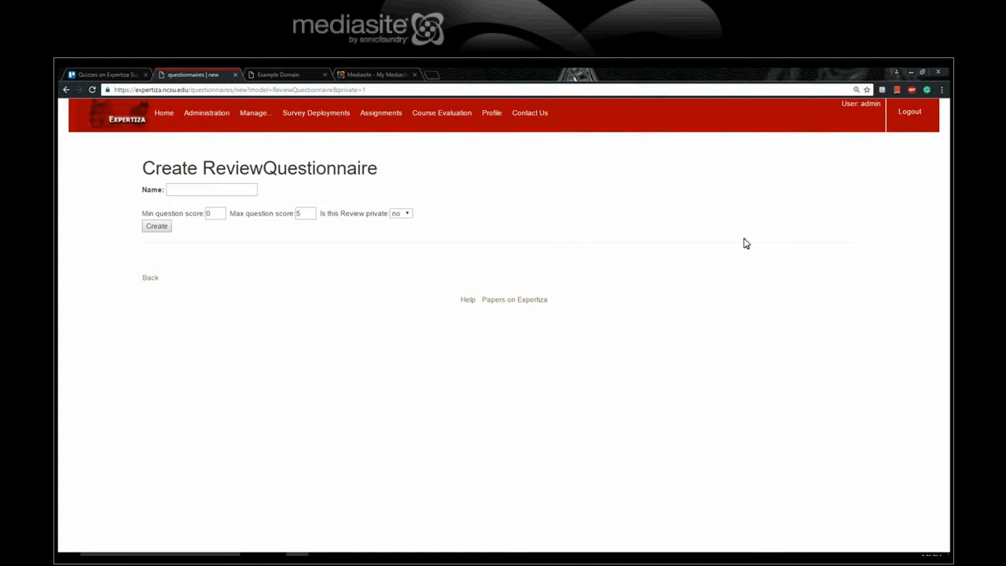
Create the review questionnaire named Sample2 with minimum question score -2, maximum question score 2 and private set to yes
{"action": "left_click", "coordinate": [193, 192]}
{"action": "type", "text": "Sample2"}
{"action": "key", "text": "Tab"}
{"action": "type", "text": "-2"}
{"action": "key", "text": "Tab"}
{"action": "type", "text": "2"}
{"action": "left_click", "coordinate": [395, 216]}
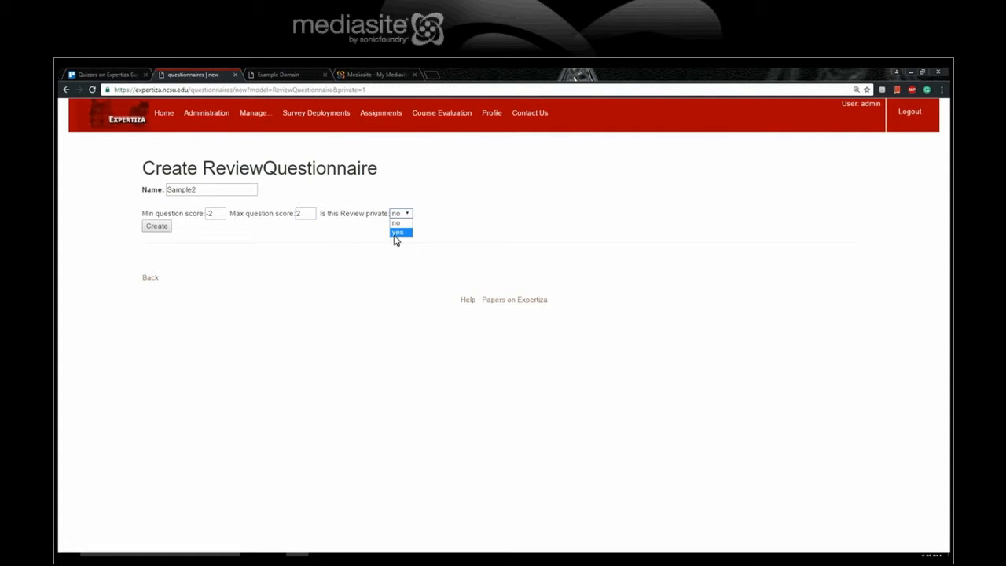
{"action": "left_click", "coordinate": [396, 233]}
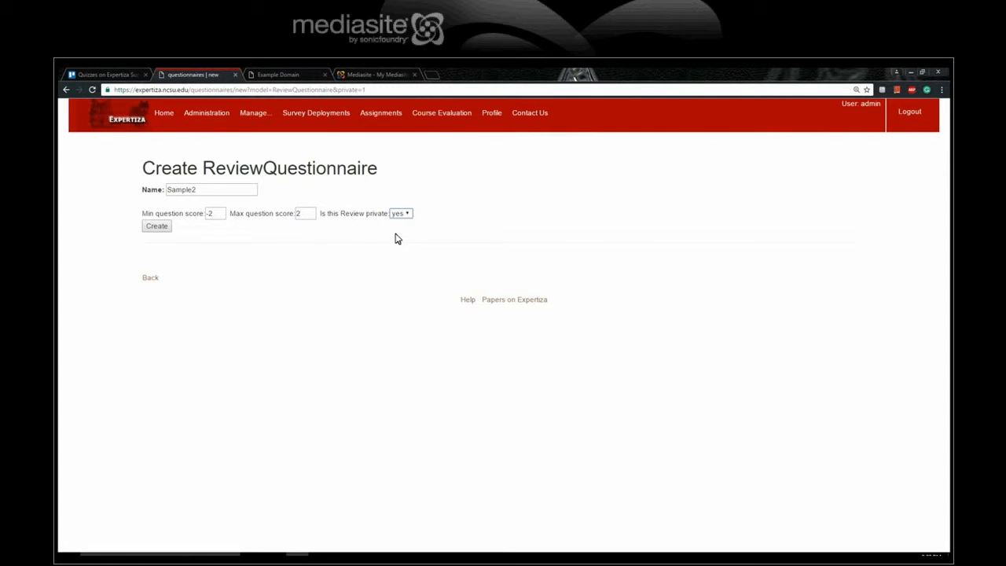
{"action": "left_click", "coordinate": [154, 230]}
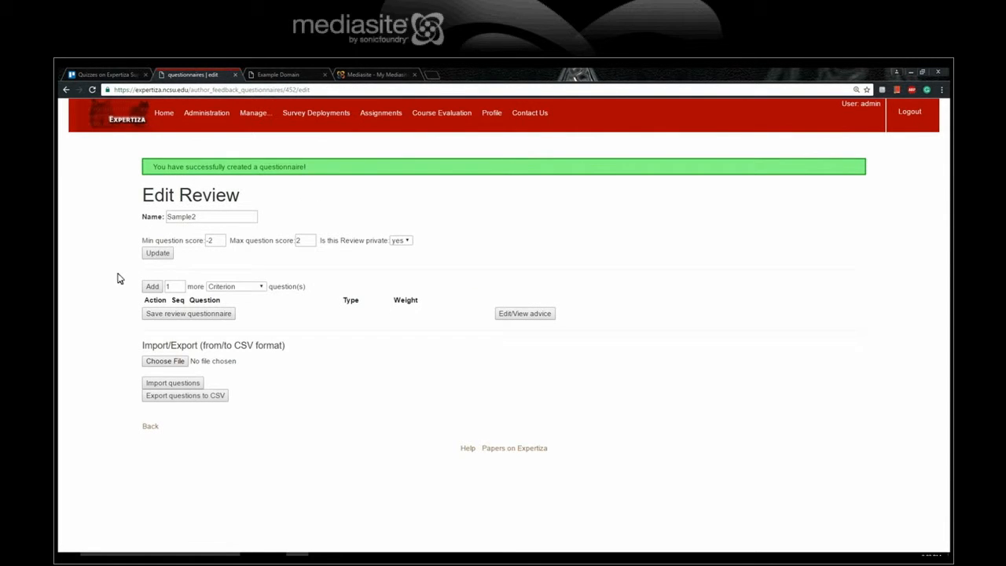
{"action": "left_click_drag", "start_coordinate": [128, 286], "coordinate": [295, 319]}
{"action": "left_click", "coordinate": [295, 319]}
{"action": "left_click_drag", "start_coordinate": [120, 342], "coordinate": [314, 423]}
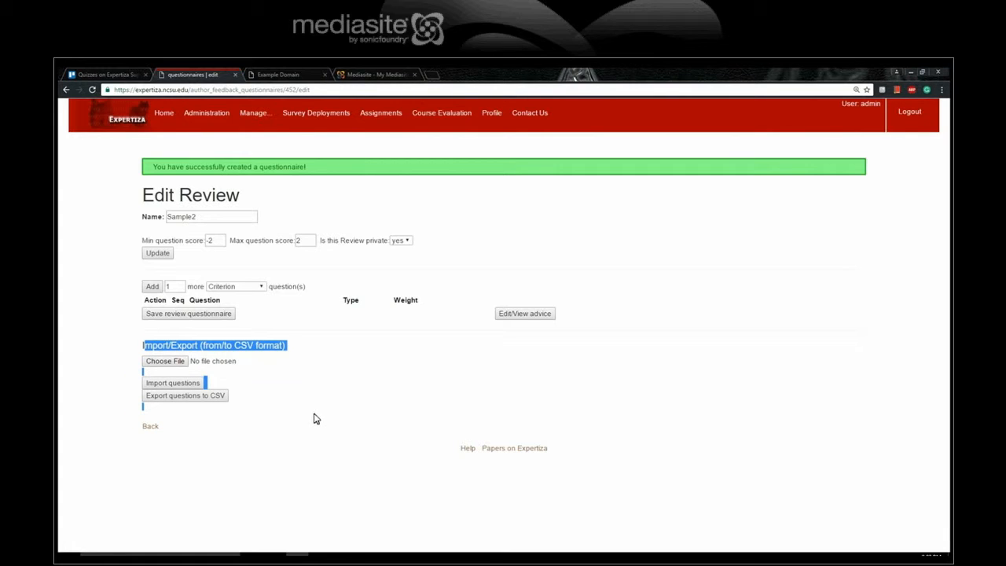
{"action": "left_click", "coordinate": [284, 347]}
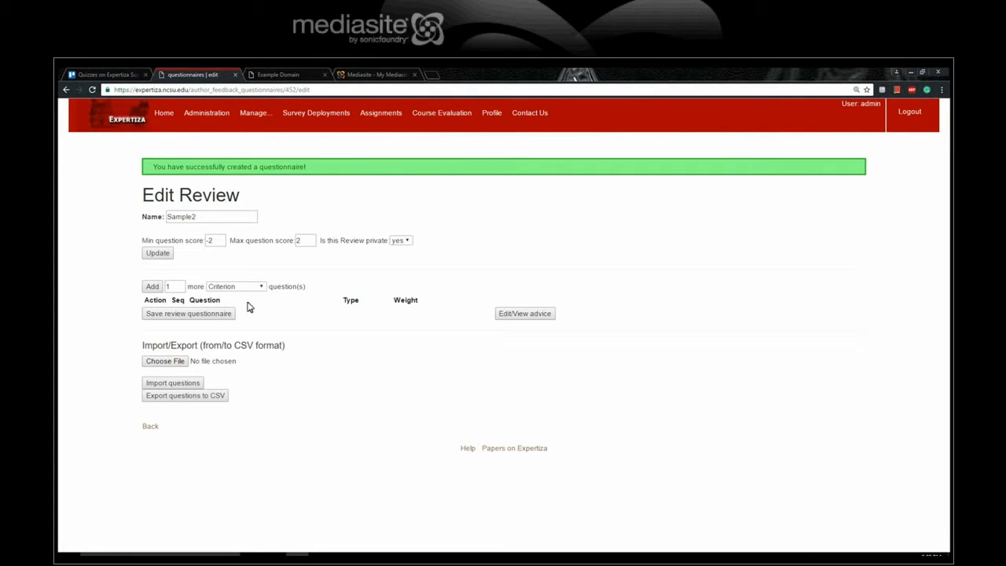
Add one Criterion question to the questionnaire and enter "Originality" as its text
{"action": "left_click", "coordinate": [152, 286]}
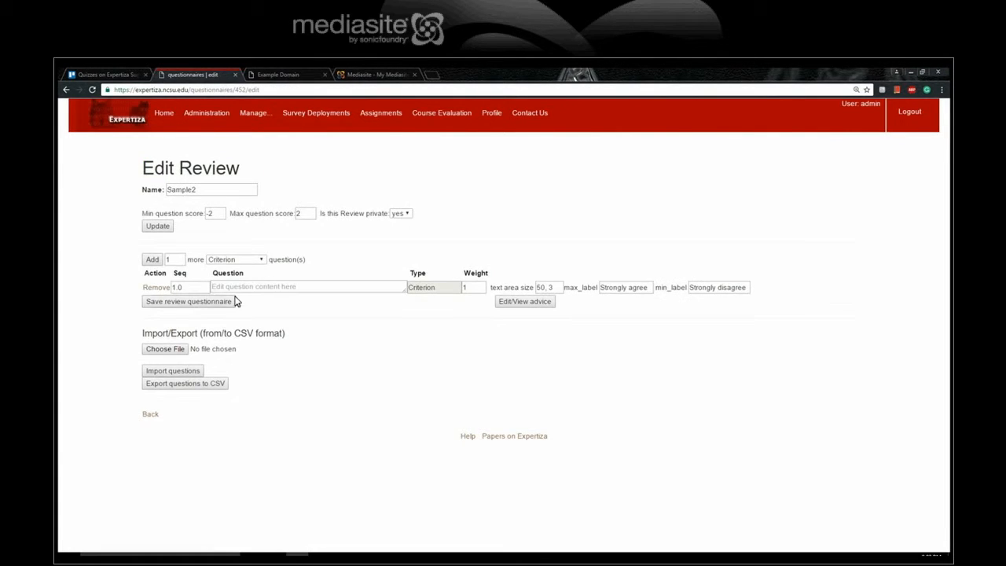
{"action": "left_click", "coordinate": [240, 287]}
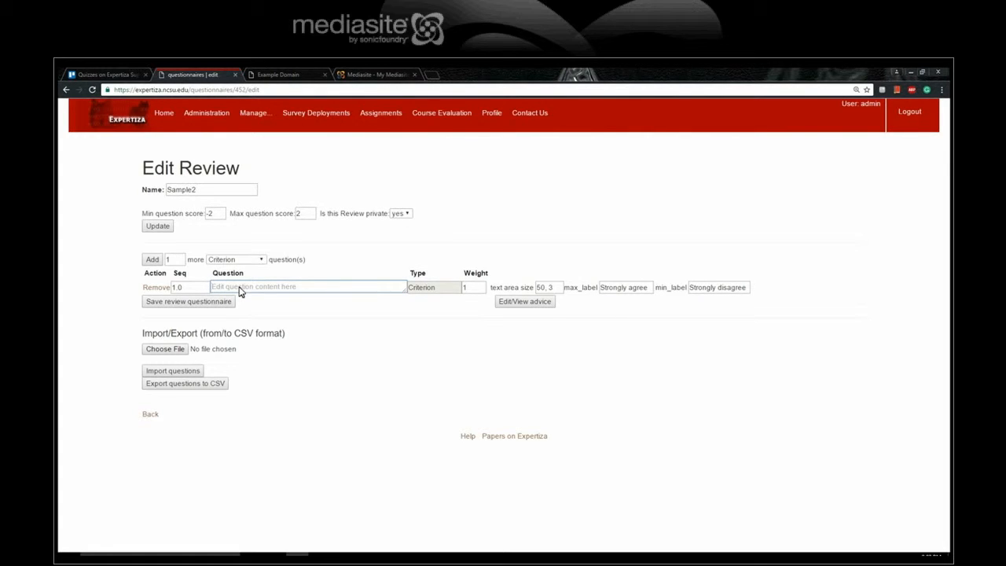
{"action": "type", "text": "Originaly"}
{"action": "key", "text": "BackSpace"}
{"action": "key", "text": "BackSpace"}
{"action": "key", "text": "BackSpace"}
Set the Originality question's max_label to "Very Good" and min_label to "Very Bad", and save the questionnaire
{"action": "triple_click", "coordinate": [649, 291]}
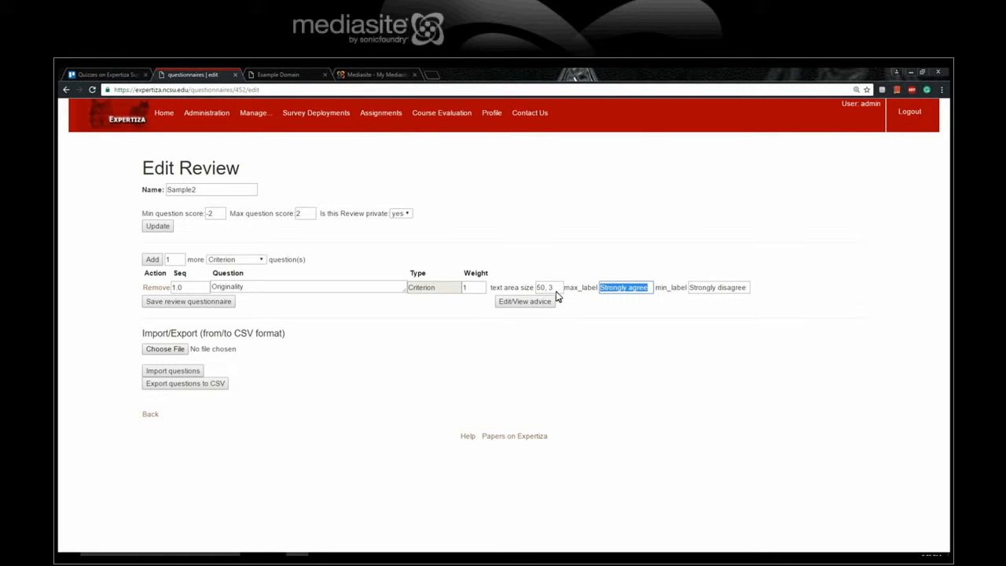
{"action": "type", "text": "Very Good"}
{"action": "triple_click", "coordinate": [733, 291]}
{"action": "type", "text": "Very Bad"}
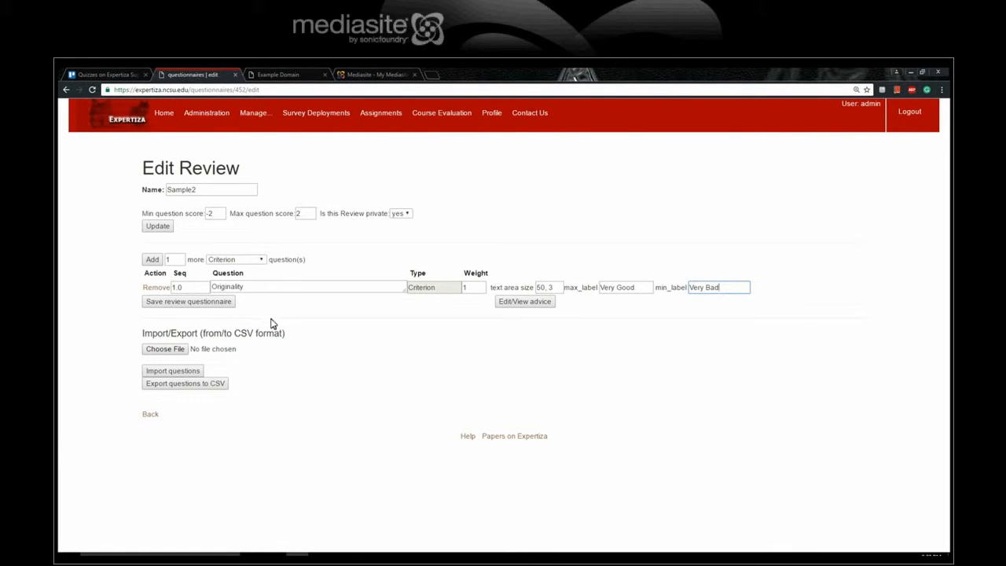
{"action": "left_click", "coordinate": [214, 307]}
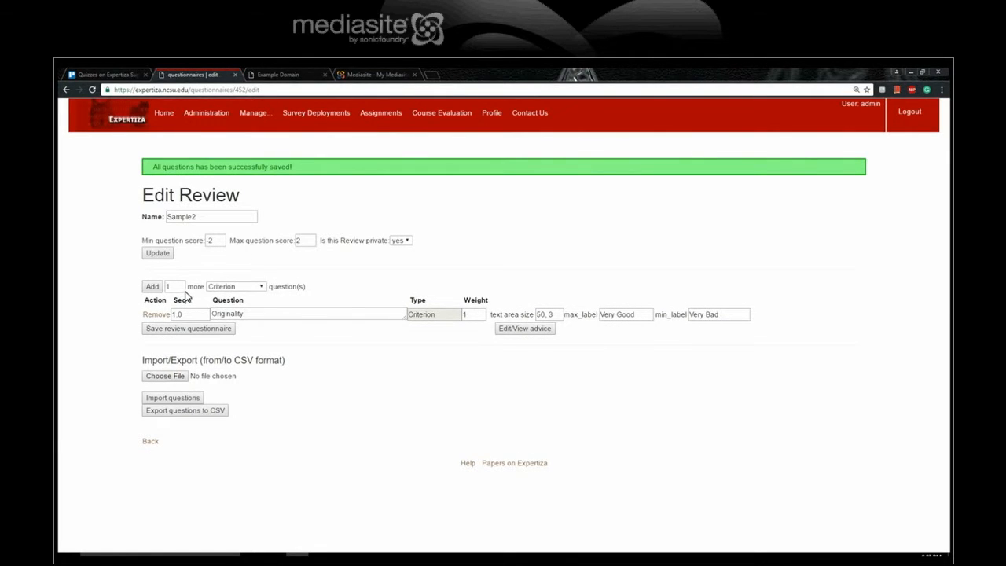
Add one Dropdown question with the text "Classify the topic"
{"action": "left_click", "coordinate": [261, 289]}
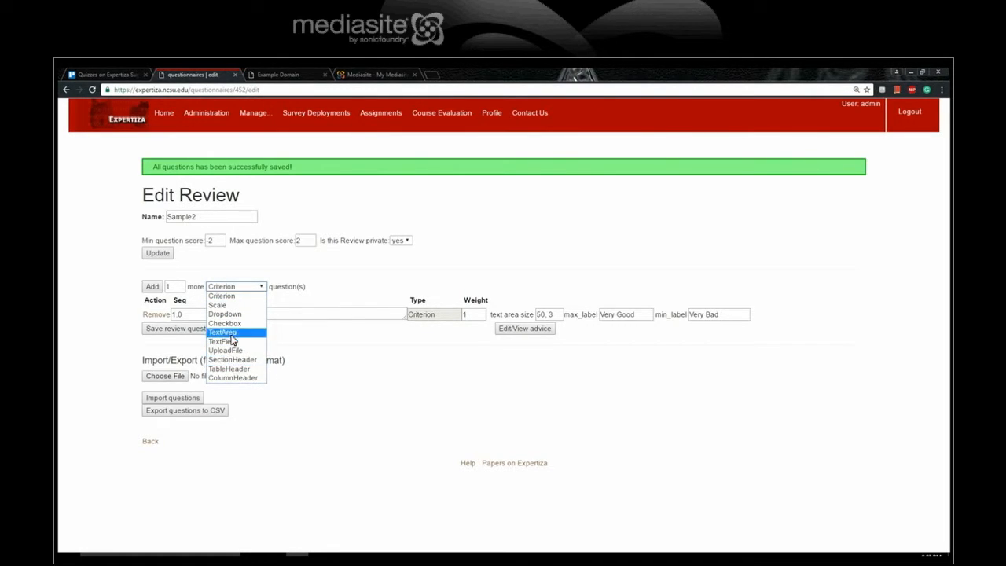
{"action": "left_click", "coordinate": [233, 314]}
{"action": "left_click", "coordinate": [152, 288]}
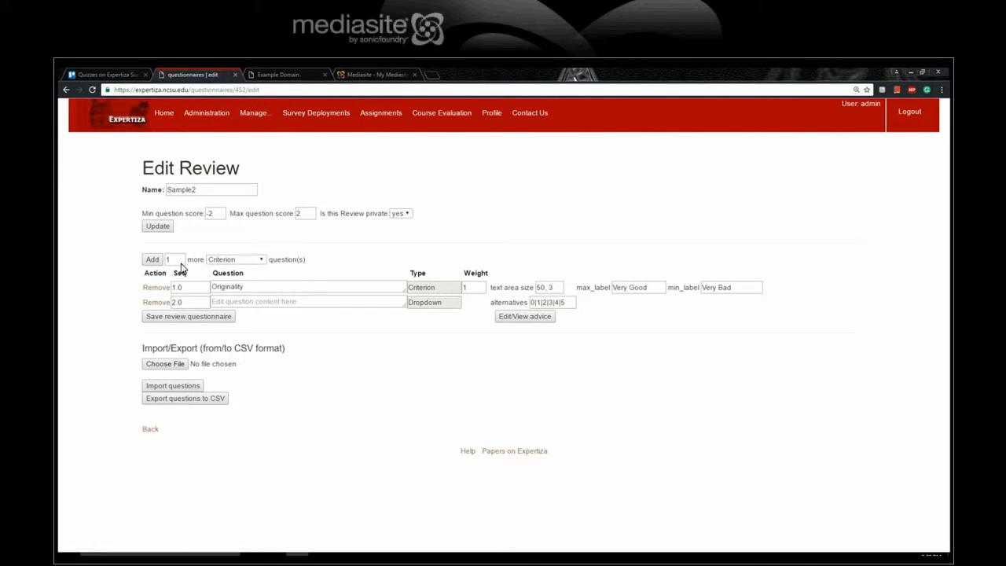
{"action": "left_click", "coordinate": [231, 304]}
{"action": "type", "text": "Cla"}
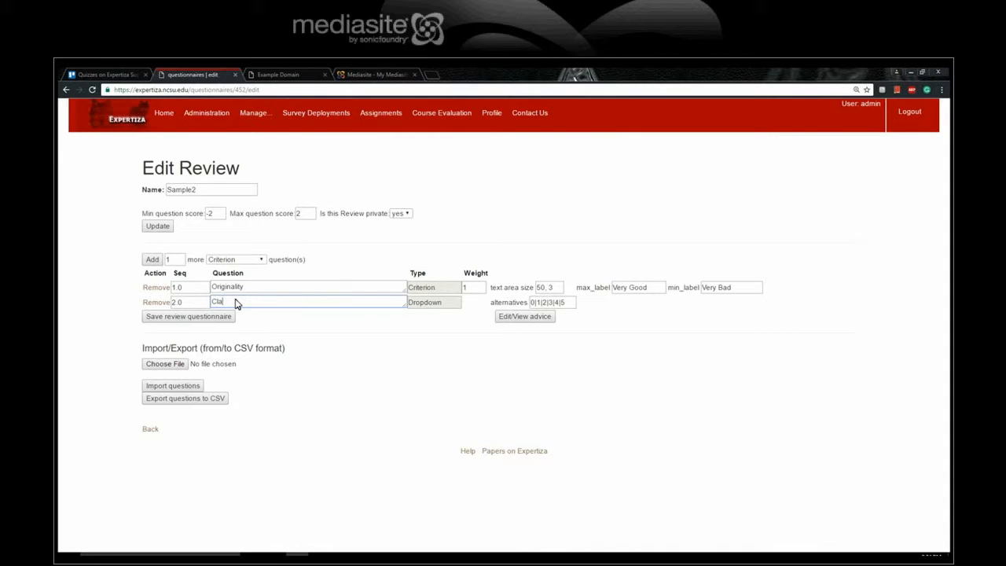
{"action": "type", "text": "ssic the"}
{"action": "key", "text": "BackSpace"}
{"action": "key", "text": "BackSpace"}
{"action": "type", "text": "the top"}
Set the dropdown question's alternatives to "Math | English | Science | Humanity" and save the questionnaire
{"action": "left_click_drag", "start_coordinate": [567, 306], "coordinate": [469, 308]}
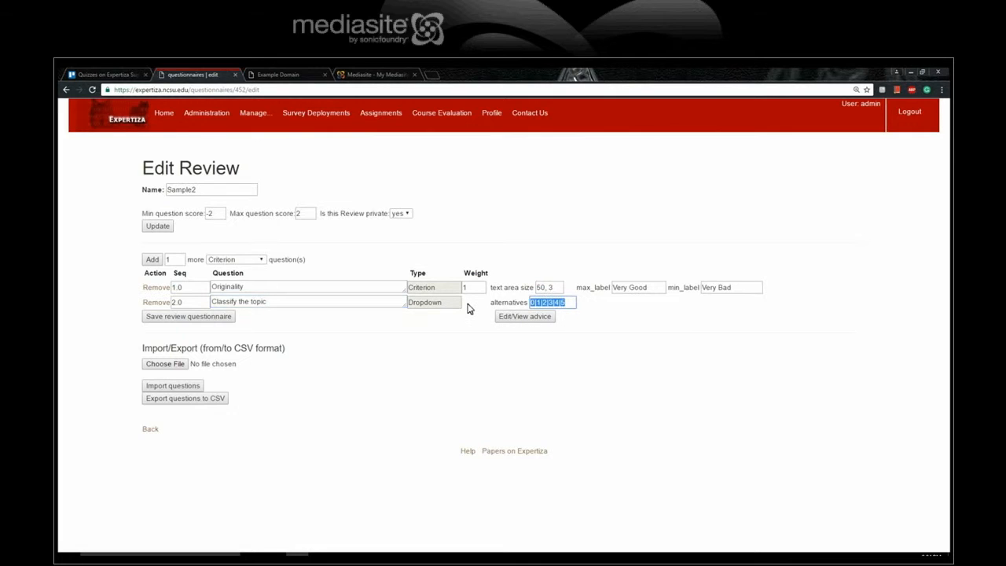
{"action": "type", "text": "Math"}
{"action": "type", "text": " | English |"}
{"action": "type", "text": " Sc"}
{"action": "type", "text": "ien"}
{"action": "type", "text": "ce"}
{"action": "type", "text": " | Human"}
{"action": "type", "text": "ity"}
{"action": "left_click", "coordinate": [197, 320]}
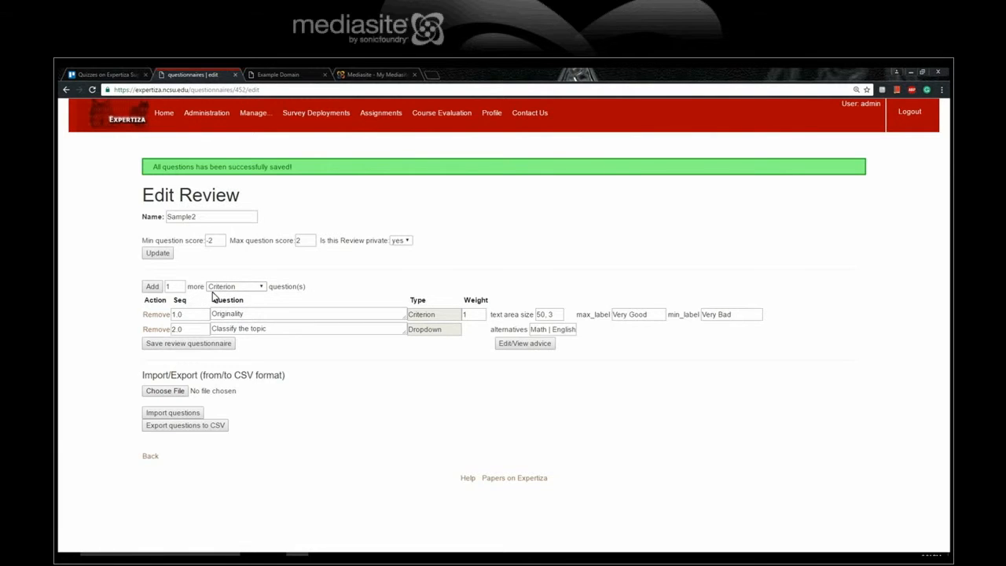
Add one Checkbox question with the text "Recommend for best paper award" and save the questionnaire
{"action": "left_click", "coordinate": [220, 290]}
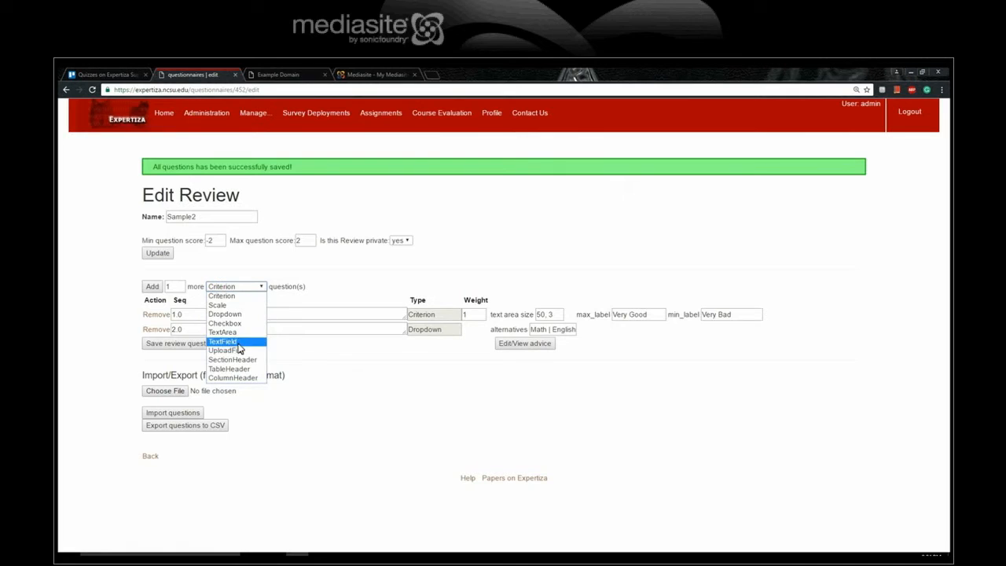
{"action": "left_click", "coordinate": [228, 324]}
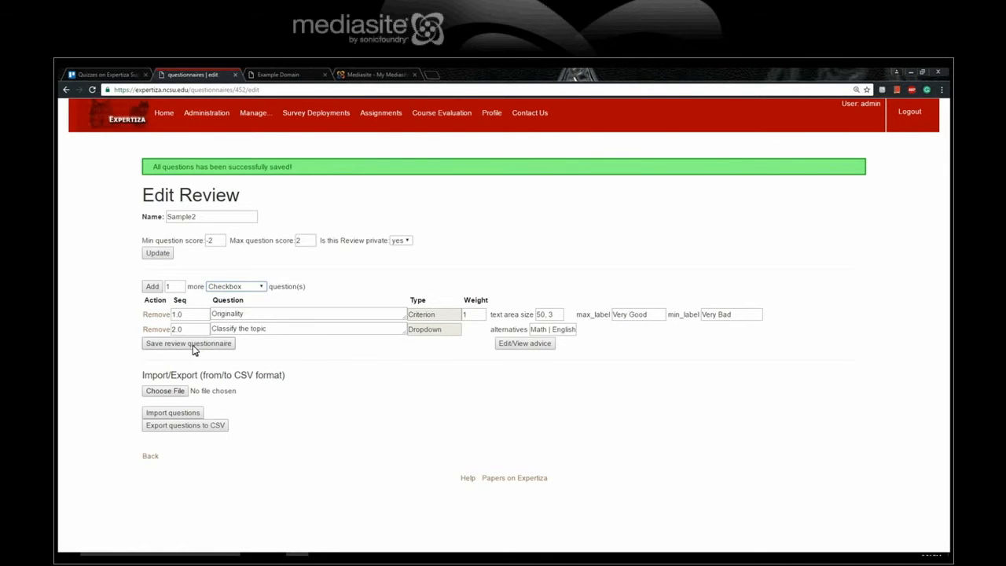
{"action": "left_click", "coordinate": [151, 286]}
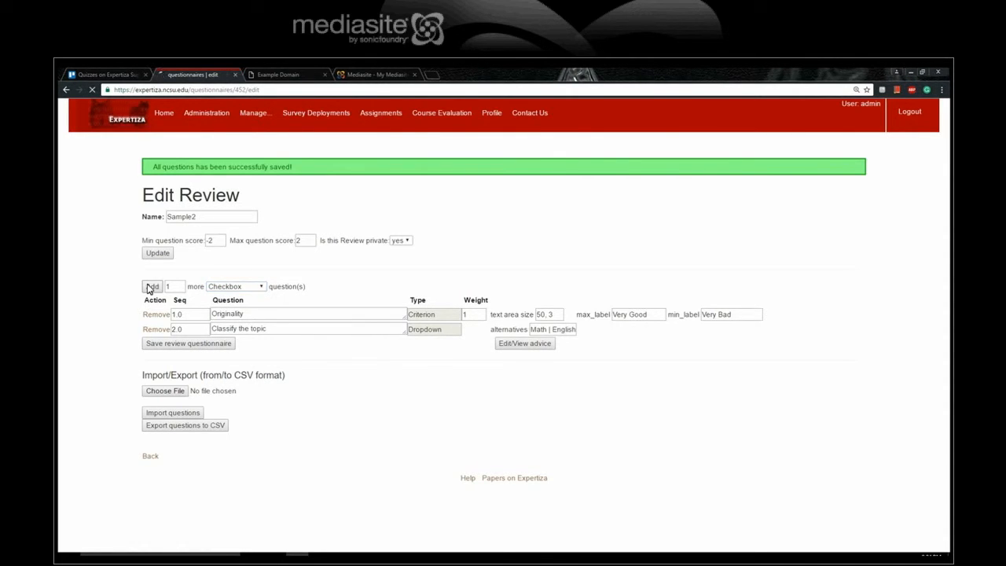
{"action": "left_click", "coordinate": [255, 320]}
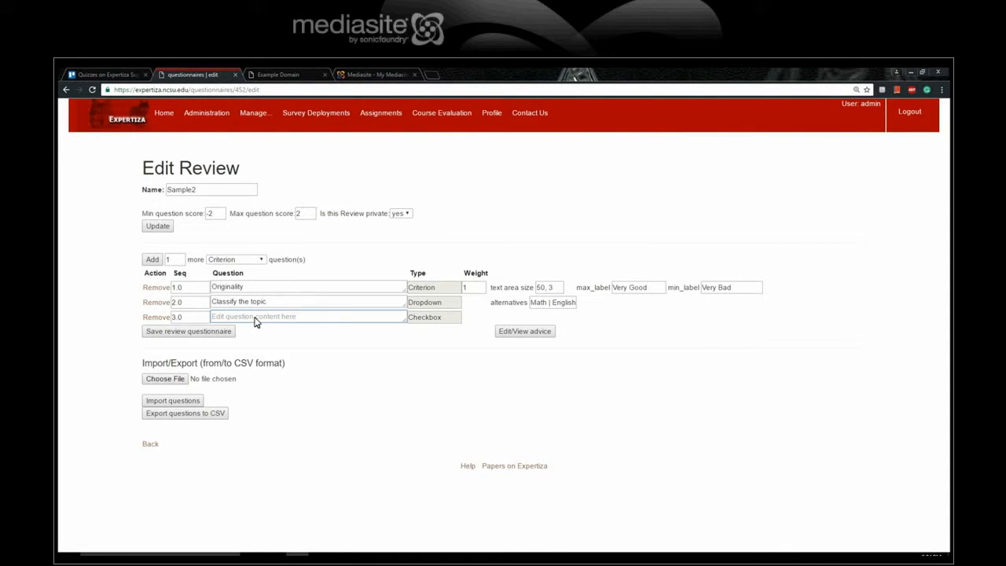
{"action": "type", "text": "Recomment for best paper award"}
{"action": "left_click", "coordinate": [252, 316]}
{"action": "key", "text": "BackSpace"}
{"action": "type", "text": "d"}
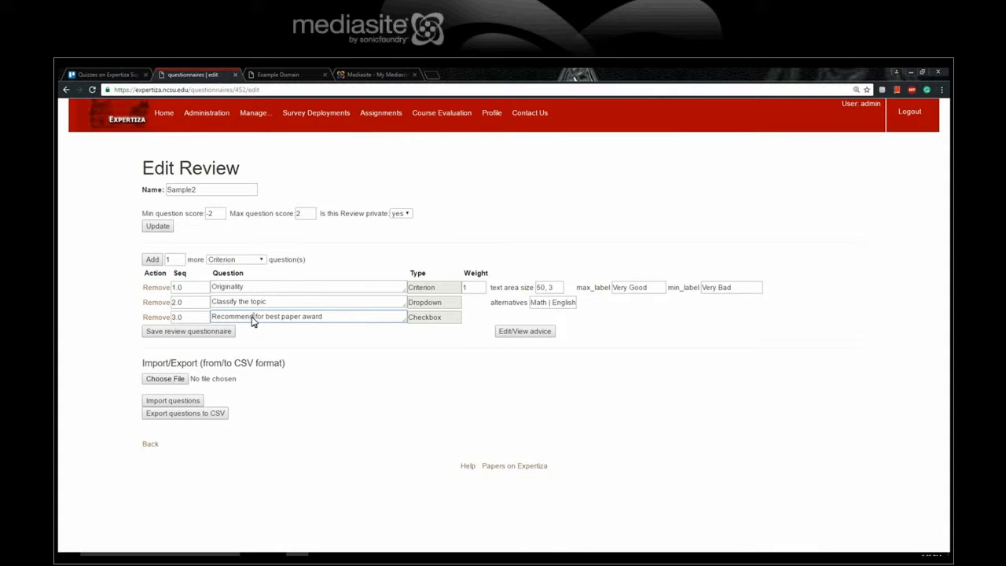
{"action": "left_click", "coordinate": [178, 338]}
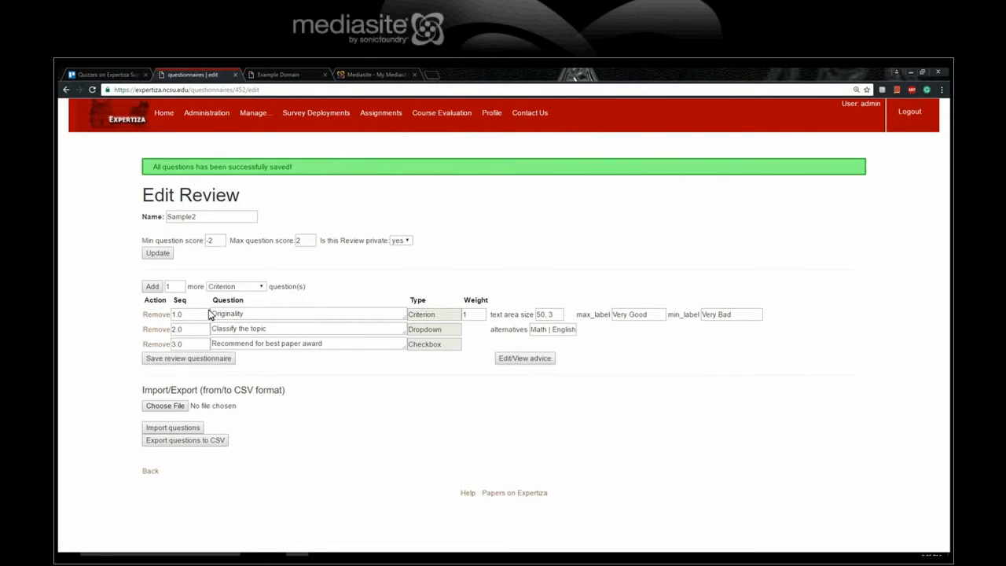
{"action": "left_click", "coordinate": [248, 287]}
{"action": "left_click", "coordinate": [245, 359]}
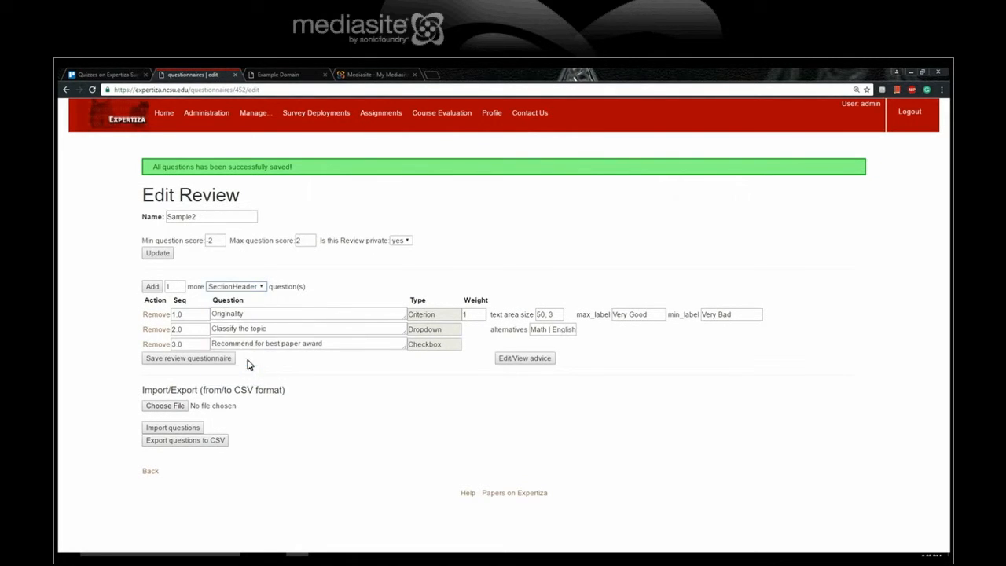
{"action": "left_click", "coordinate": [199, 360]}
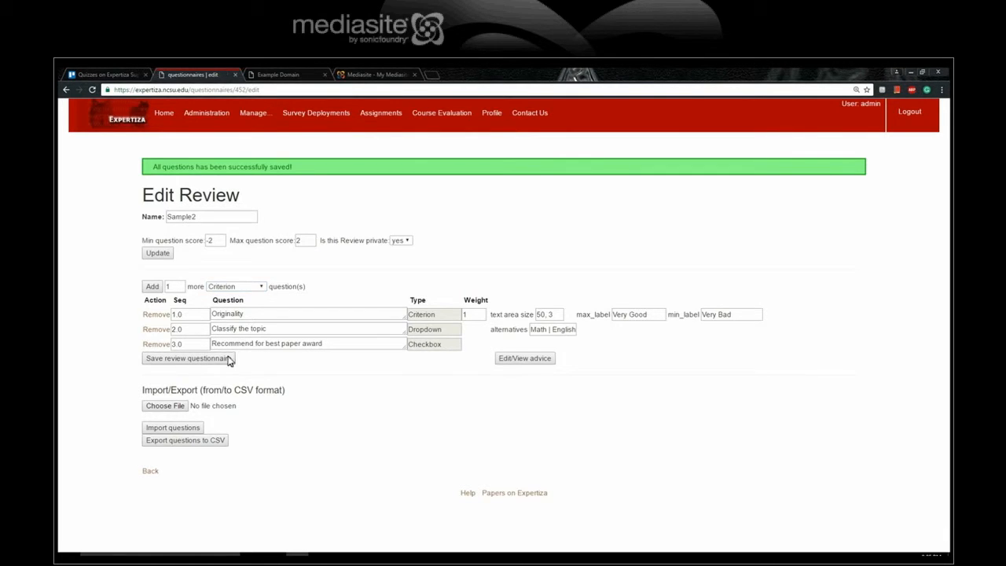
Add one SectionHeader item with the text "Textual Feedback" and save the questionnaire
{"action": "left_click", "coordinate": [240, 287]}
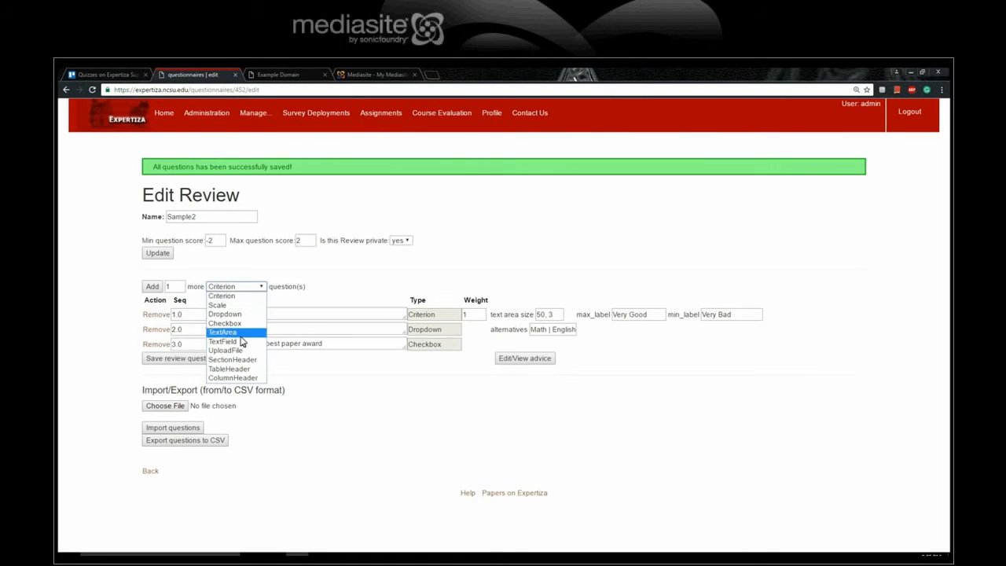
{"action": "left_click", "coordinate": [240, 359]}
{"action": "left_click", "coordinate": [152, 286]}
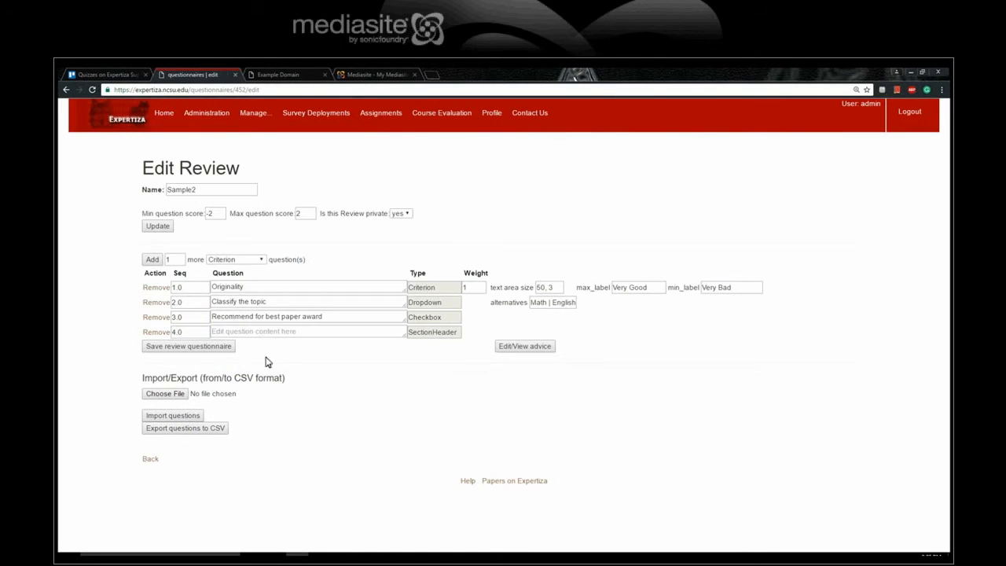
{"action": "left_click", "coordinate": [235, 335]}
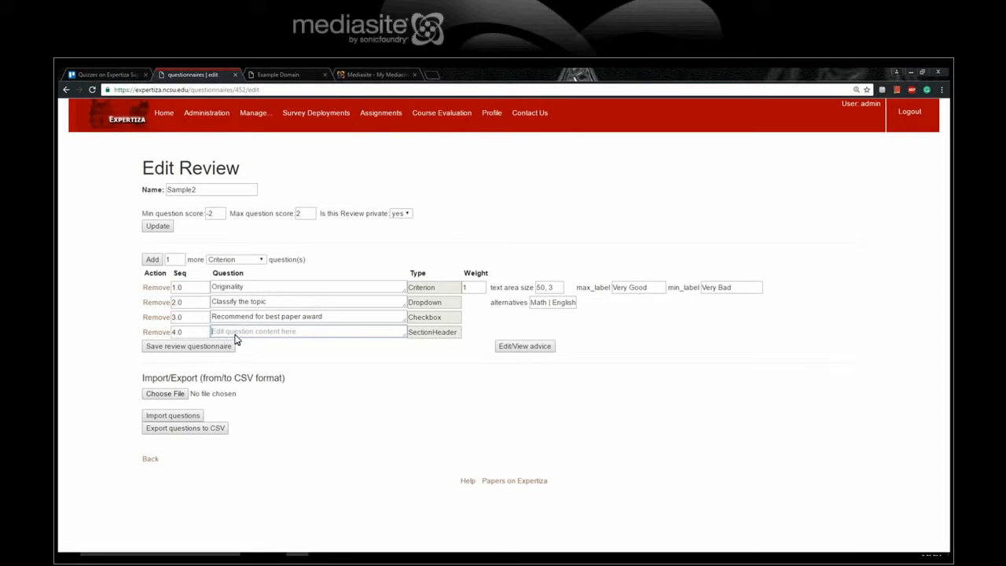
{"action": "type", "text": "Textual Feedbac"}
{"action": "left_click", "coordinate": [219, 350]}
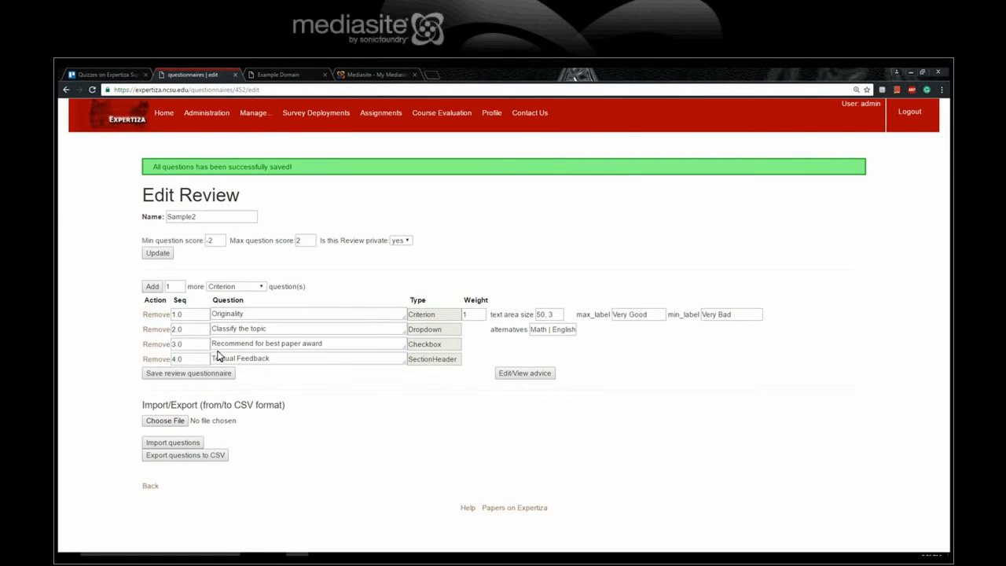
Add one TextField question with the text "Who is the author of the cited work?" and save the questionnaire
{"action": "left_click", "coordinate": [223, 289]}
{"action": "left_click", "coordinate": [240, 343]}
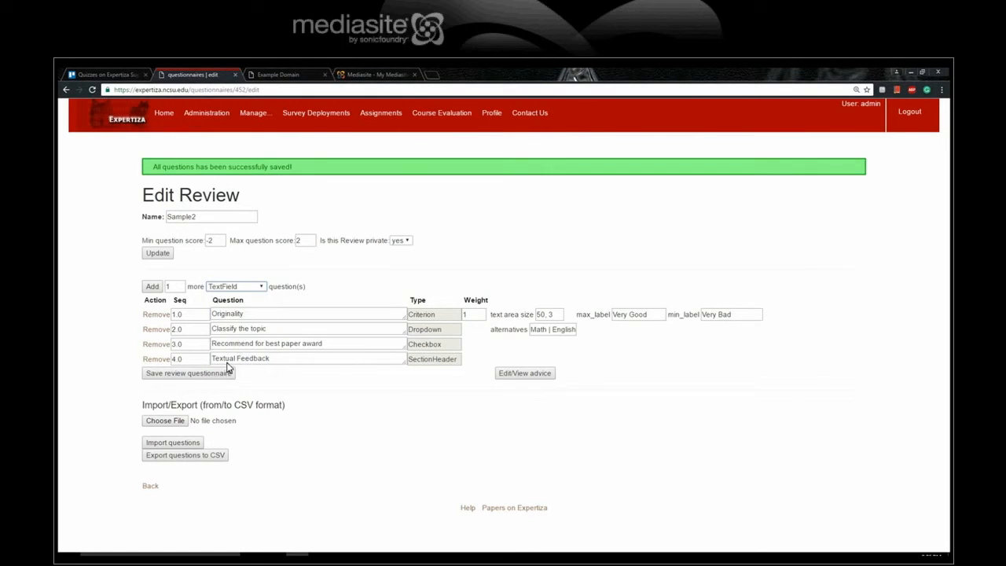
{"action": "left_click", "coordinate": [152, 286]}
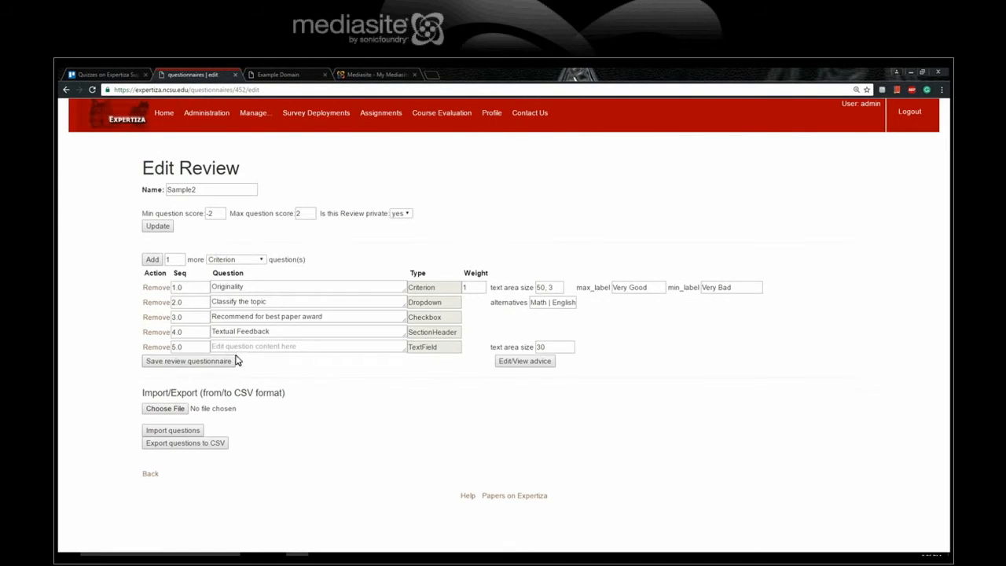
{"action": "left_click", "coordinate": [252, 349]}
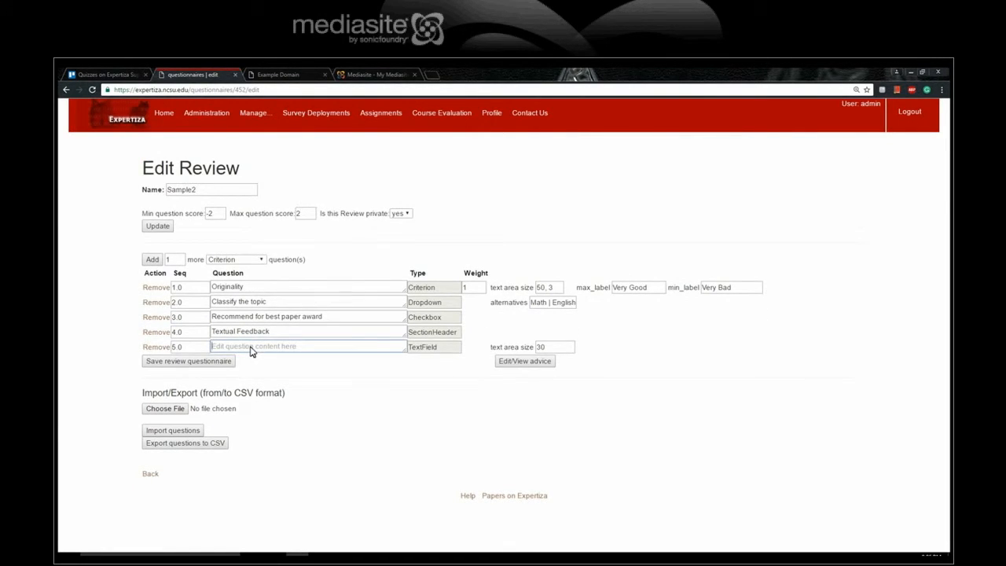
{"action": "type", "text": "Who is the author of the cited wo"}
{"action": "left_click", "coordinate": [176, 363]}
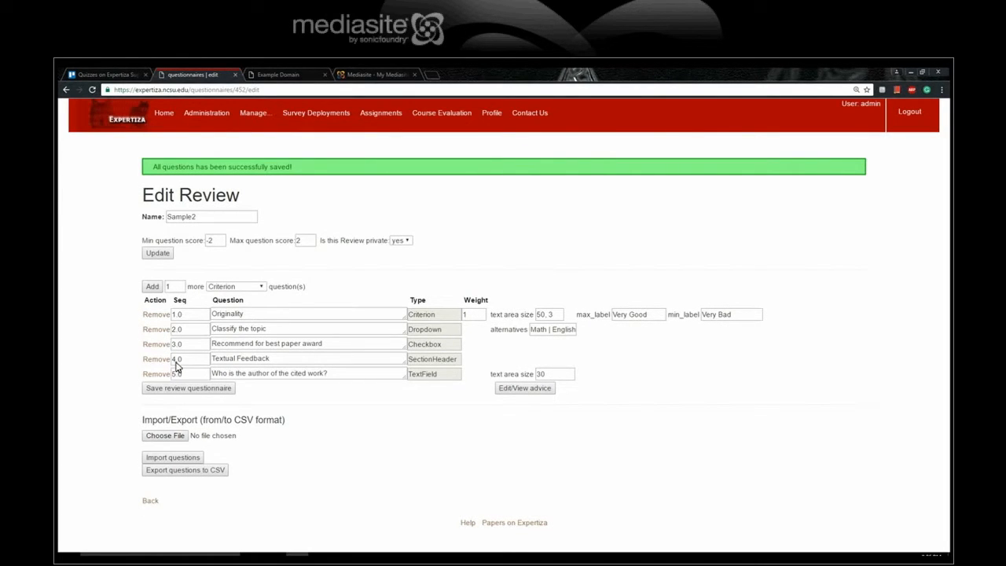
Add one TextArea question with the text "Give one suggestion for this article"
{"action": "left_click", "coordinate": [233, 288]}
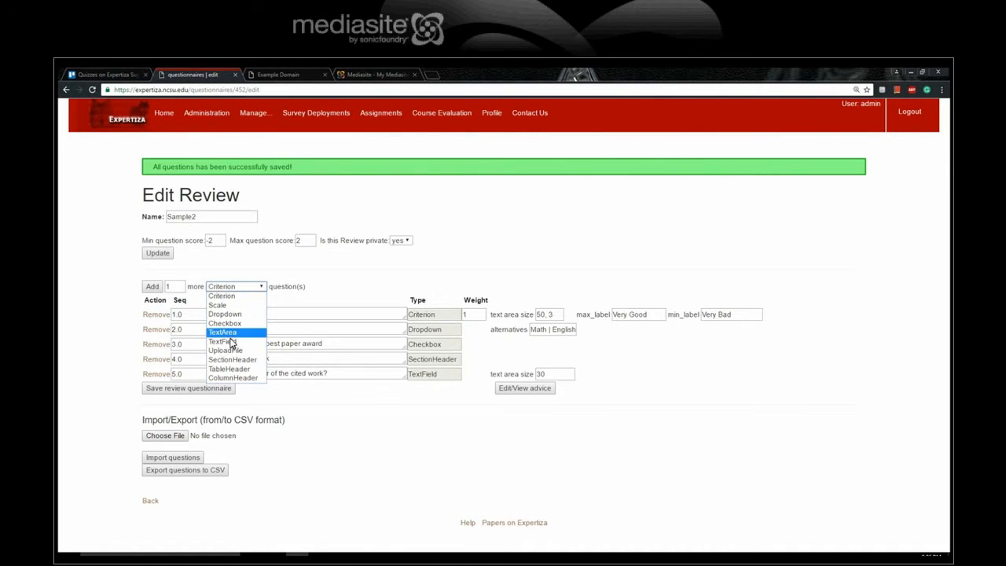
{"action": "left_click", "coordinate": [227, 332]}
{"action": "left_click", "coordinate": [152, 286]}
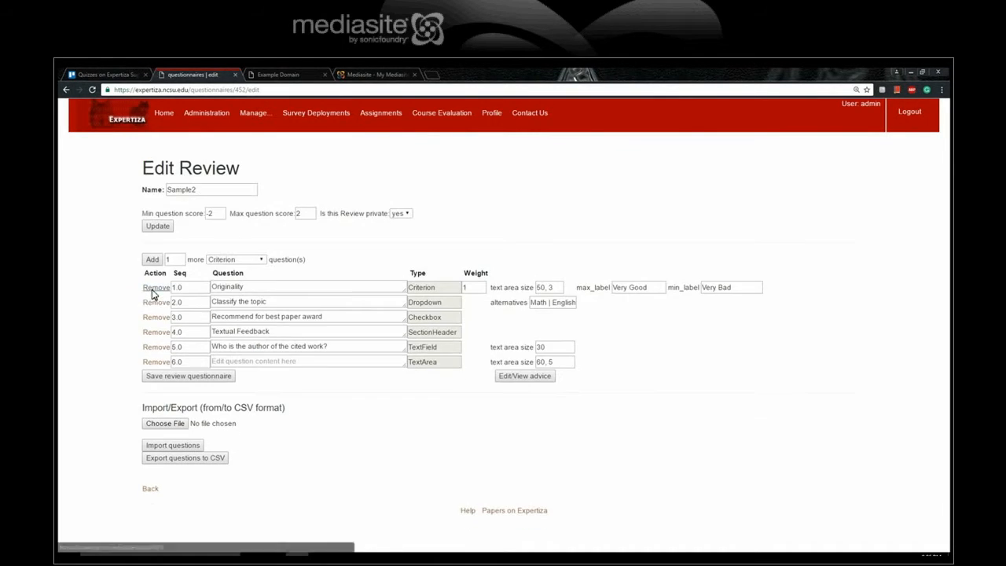
{"action": "left_click", "coordinate": [315, 363]}
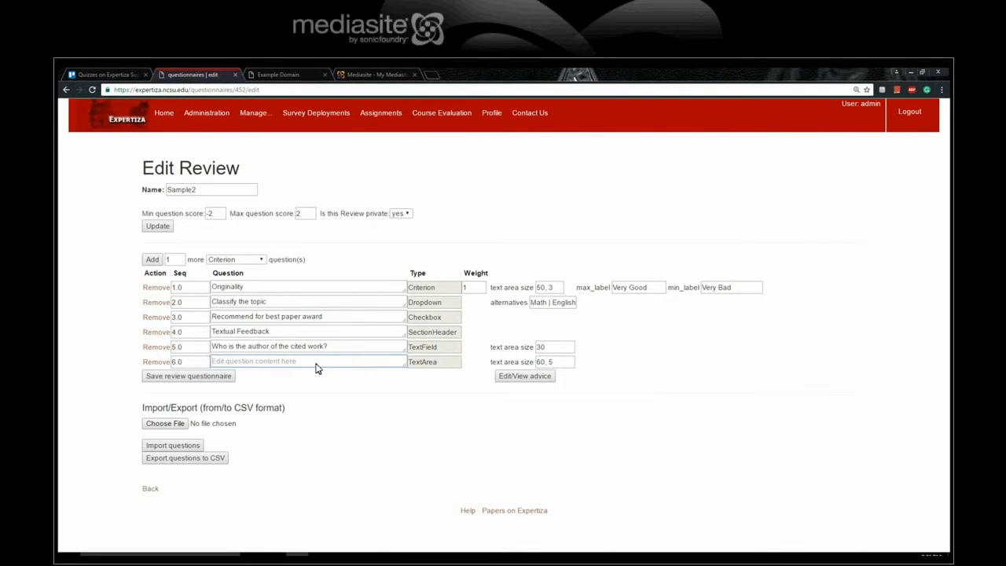
{"action": "type", "text": "Give one suggestion for this article"}
Set the TextArea question's text area size to 60, 8 and save the questionnaire
{"action": "left_click", "coordinate": [563, 366]}
{"action": "left_click_drag", "start_coordinate": [563, 367], "coordinate": [550, 366]}
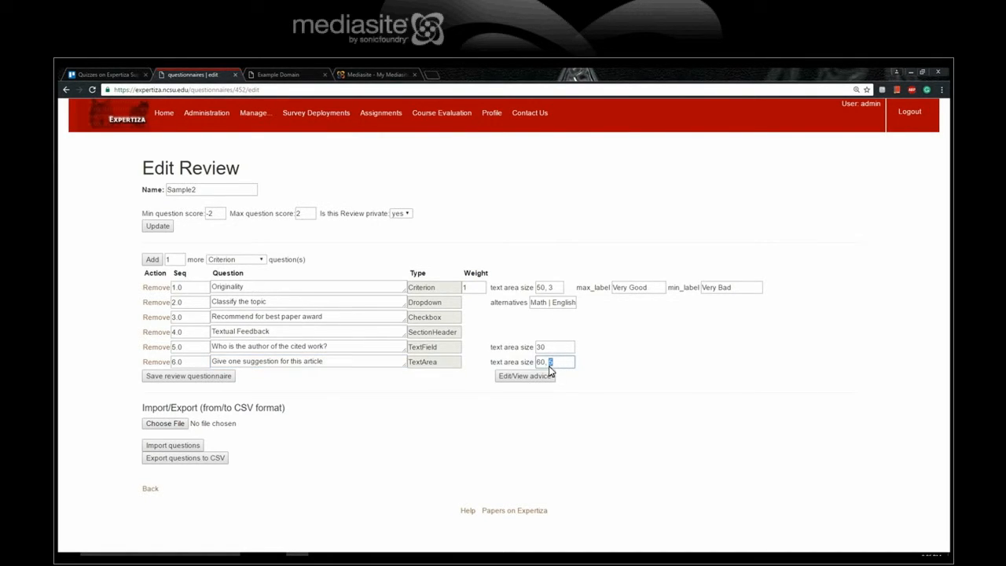
{"action": "type", "text": "8"}
{"action": "left_click", "coordinate": [209, 378]}
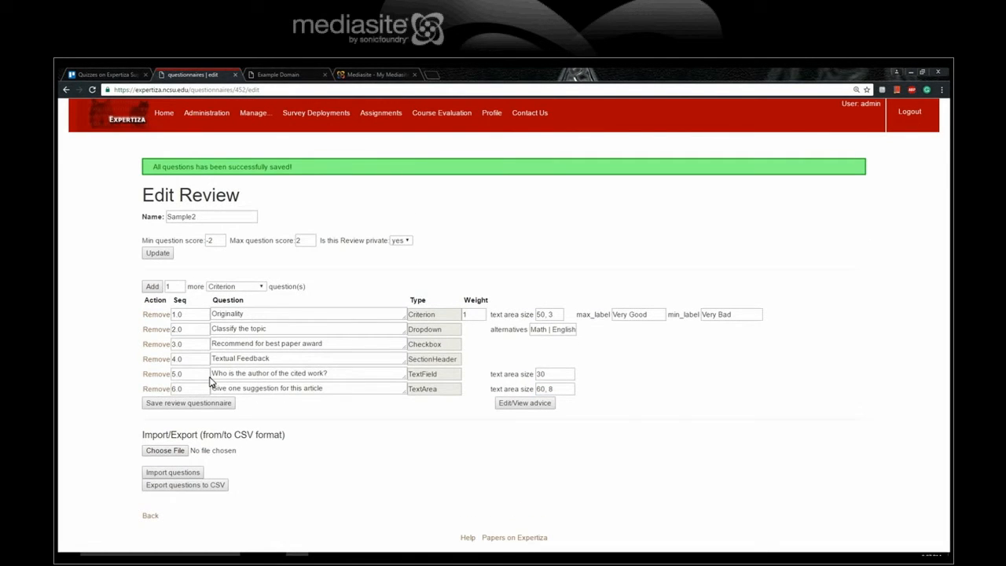
Add one UploadFile question with the text "Upload your commented article" and save the questionnaire
{"action": "left_click", "coordinate": [231, 288]}
{"action": "left_click", "coordinate": [229, 350]}
{"action": "left_click", "coordinate": [153, 288]}
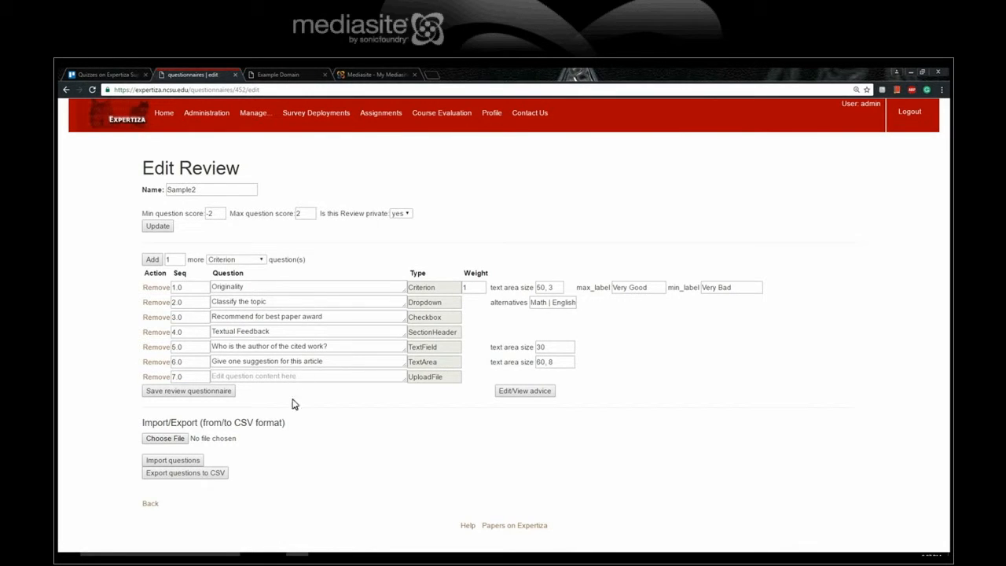
{"action": "left_click", "coordinate": [246, 380]}
{"action": "type", "text": "Up"}
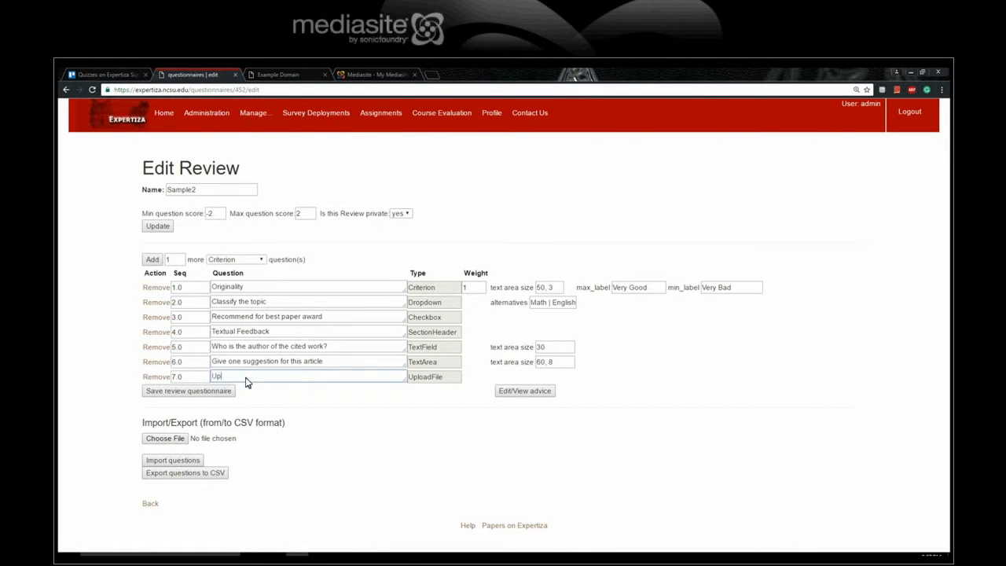
{"action": "type", "text": "load our commented article"}
{"action": "left_click", "coordinate": [238, 377]}
{"action": "type", "text": "y"}
{"action": "left_click", "coordinate": [188, 391]}
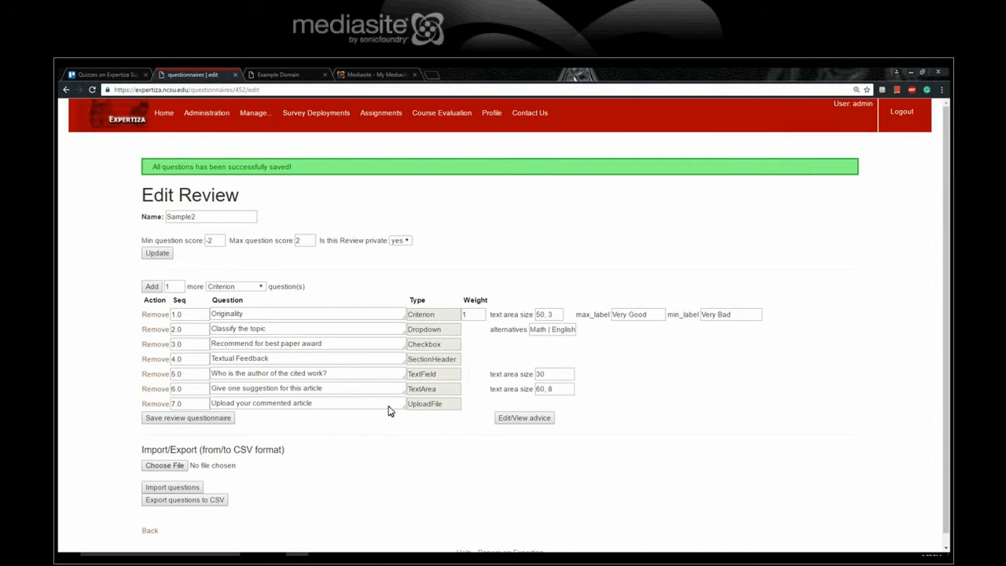
Open the questionnaire's advice and fill in Originality advice for scores 2 to -2, from "Chapter is clearly original" to "Almost all of the work appears to be copied"
{"action": "left_click", "coordinate": [523, 421]}
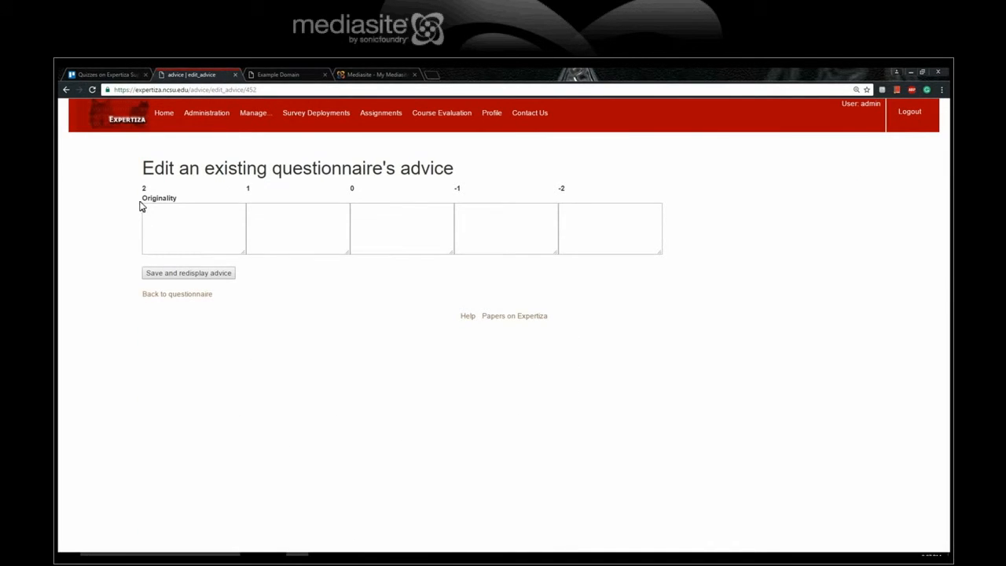
{"action": "left_click_drag", "start_coordinate": [143, 199], "coordinate": [186, 205]}
{"action": "left_click", "coordinate": [180, 230]}
{"action": "left_click", "coordinate": [292, 232]}
{"action": "left_click", "coordinate": [397, 233]}
{"action": "left_click", "coordinate": [519, 231]}
{"action": "left_click", "coordinate": [580, 228]}
{"action": "left_click", "coordinate": [163, 238]}
{"action": "left_click", "coordinate": [324, 230]}
{"action": "left_click", "coordinate": [428, 233]}
{"action": "left_click", "coordinate": [515, 228]}
{"action": "left_click", "coordinate": [591, 224]}
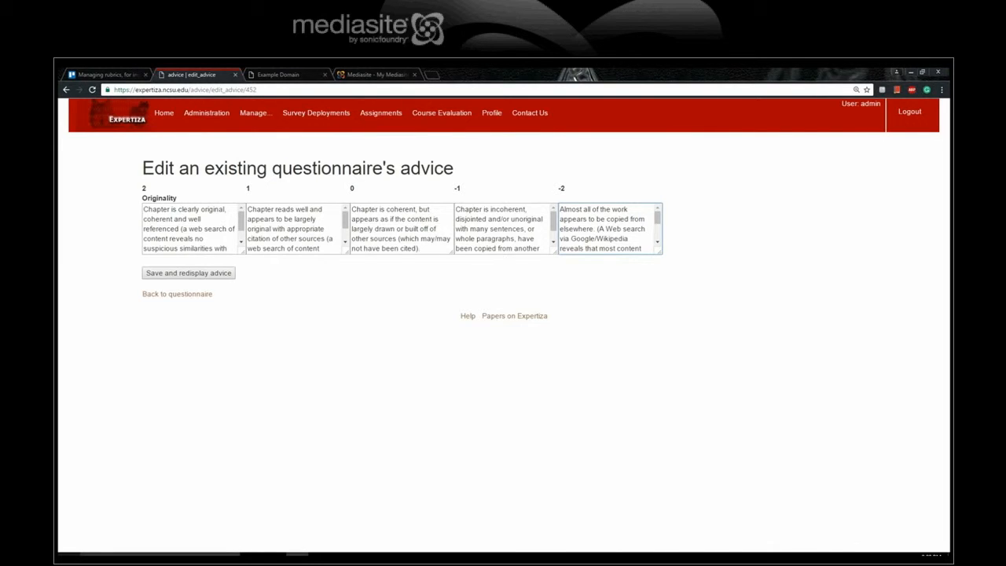
Check the Originality advice texts for the different scores and save the advice
{"action": "scroll", "coordinate": [213, 243], "scroll_direction": "down", "scroll_amount": 2}
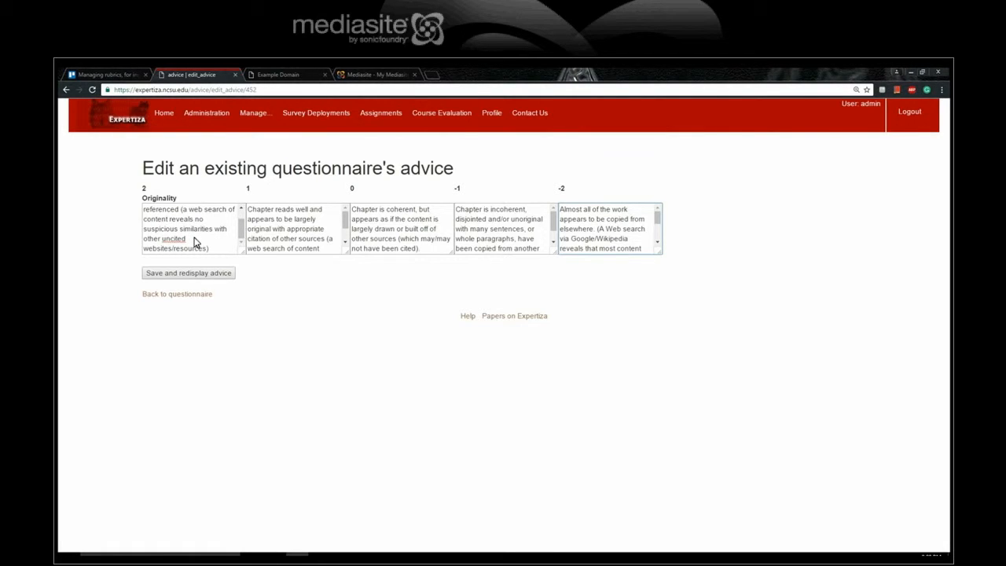
{"action": "scroll", "coordinate": [214, 243], "scroll_direction": "up", "scroll_amount": 2}
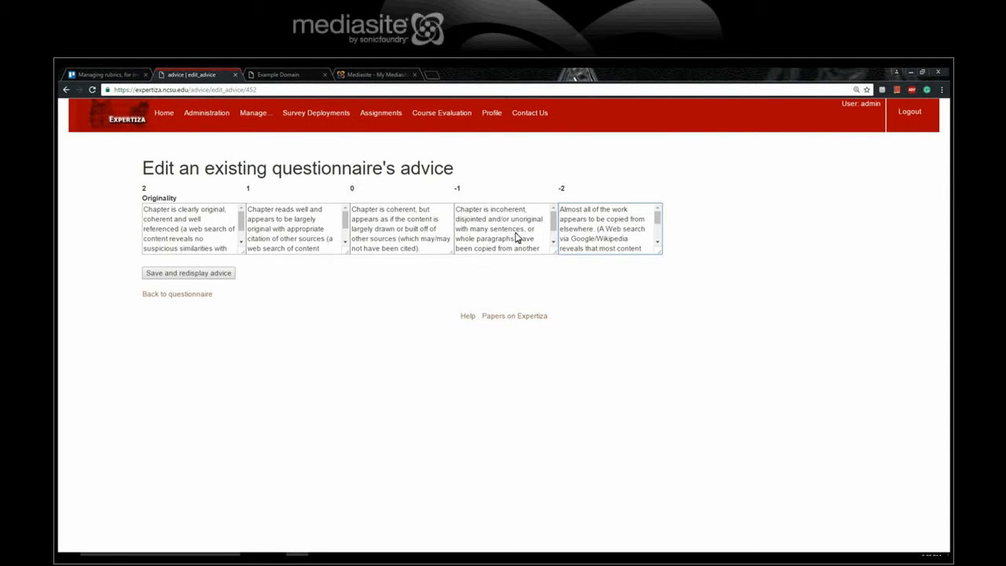
{"action": "scroll", "coordinate": [614, 238], "scroll_direction": "down", "scroll_amount": 3}
{"action": "scroll", "coordinate": [613, 247], "scroll_direction": "up", "scroll_amount": 3}
{"action": "left_click", "coordinate": [196, 275]}
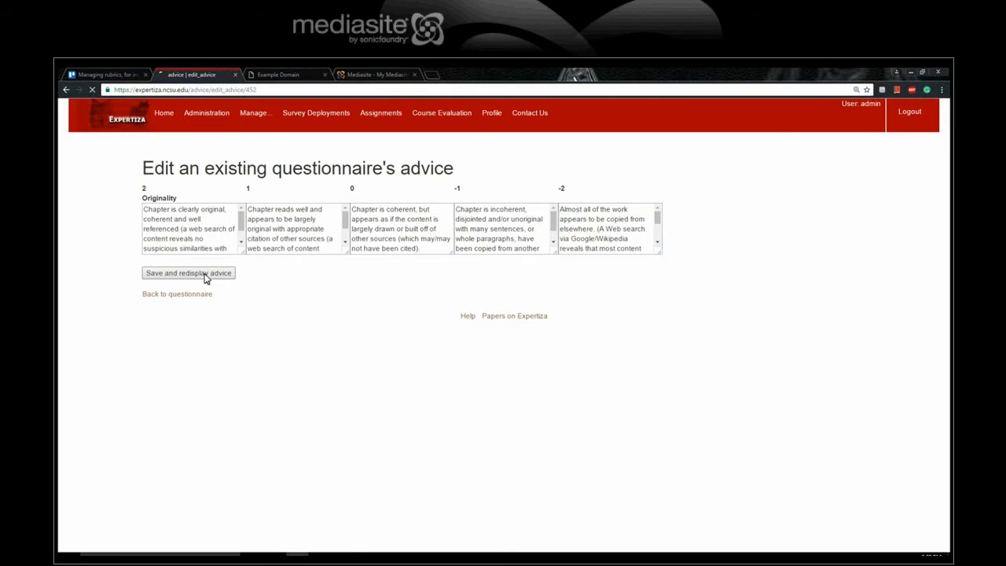
Clear the Originality advice for score 1 and save the advice again
{"action": "left_click_drag", "start_coordinate": [319, 267], "coordinate": [353, 320]}
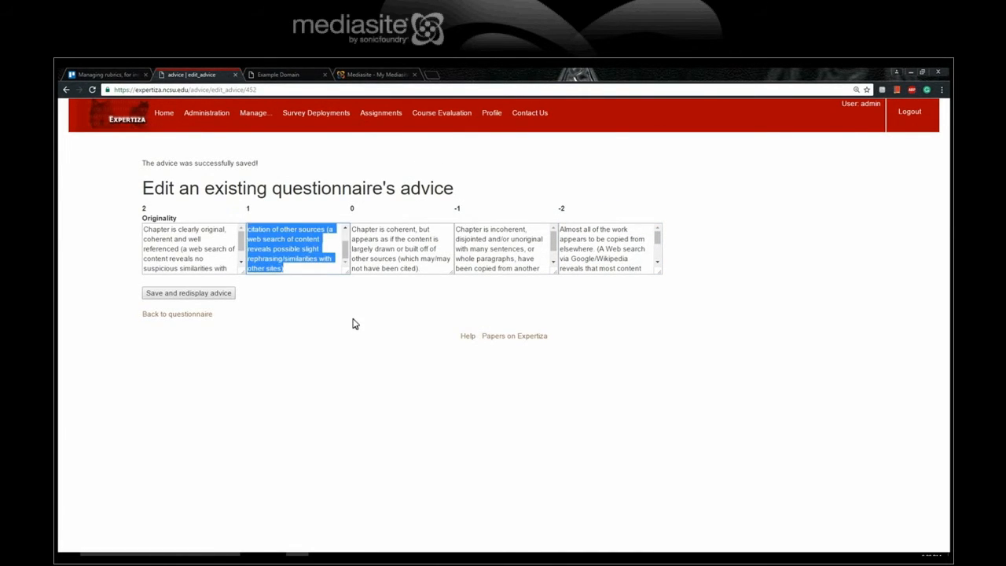
{"action": "key", "text": "BackSpace"}
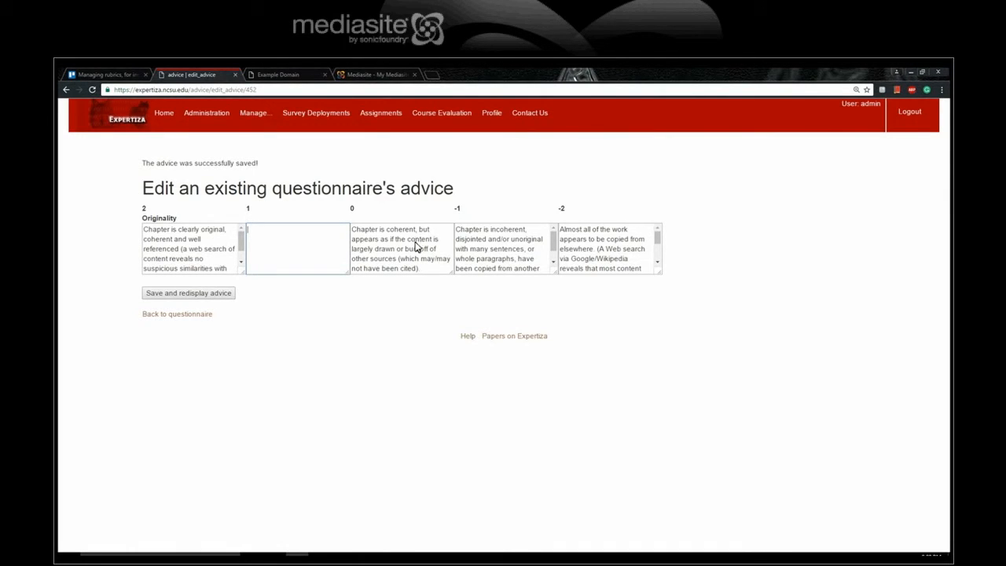
{"action": "left_click", "coordinate": [180, 297]}
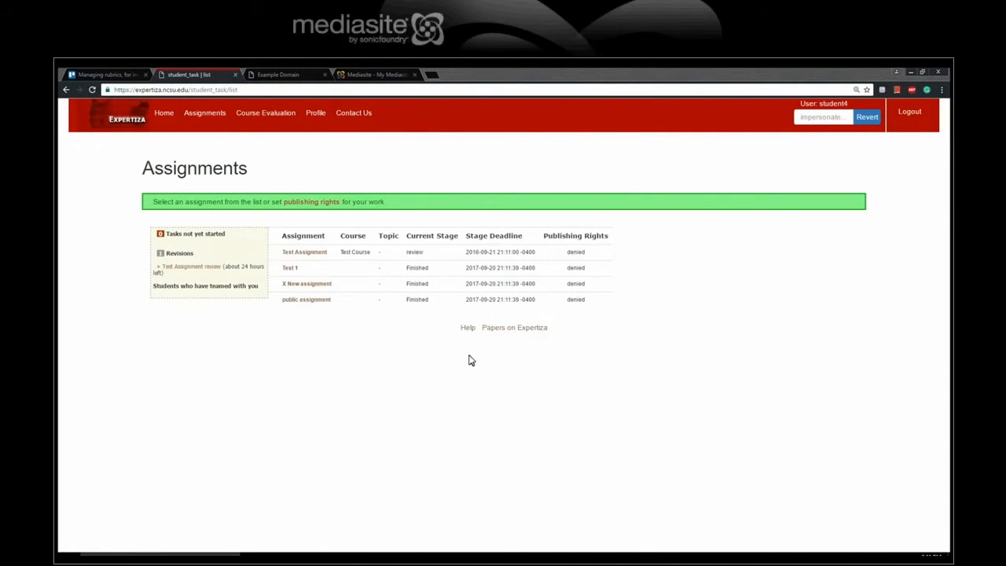
As the student, open others' work for Test Assignment, request a new submission to review and begin Review 1
{"action": "left_click", "coordinate": [306, 253]}
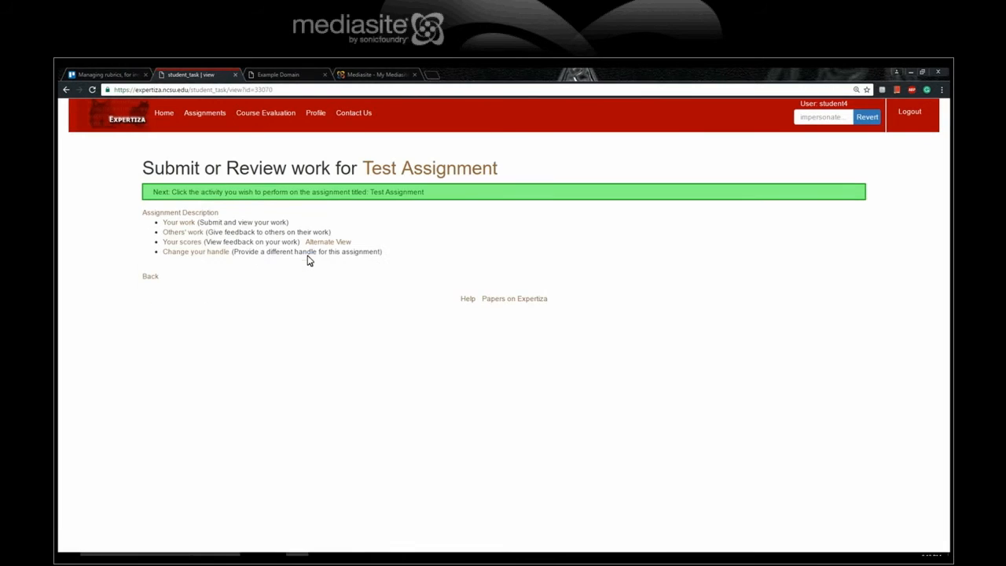
{"action": "left_click", "coordinate": [189, 235]}
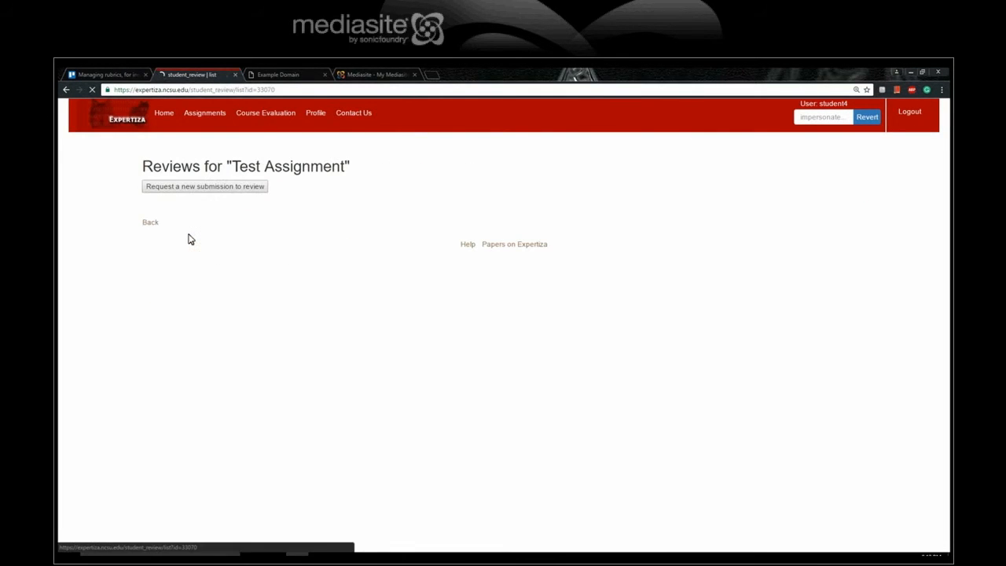
{"action": "left_click", "coordinate": [179, 187]}
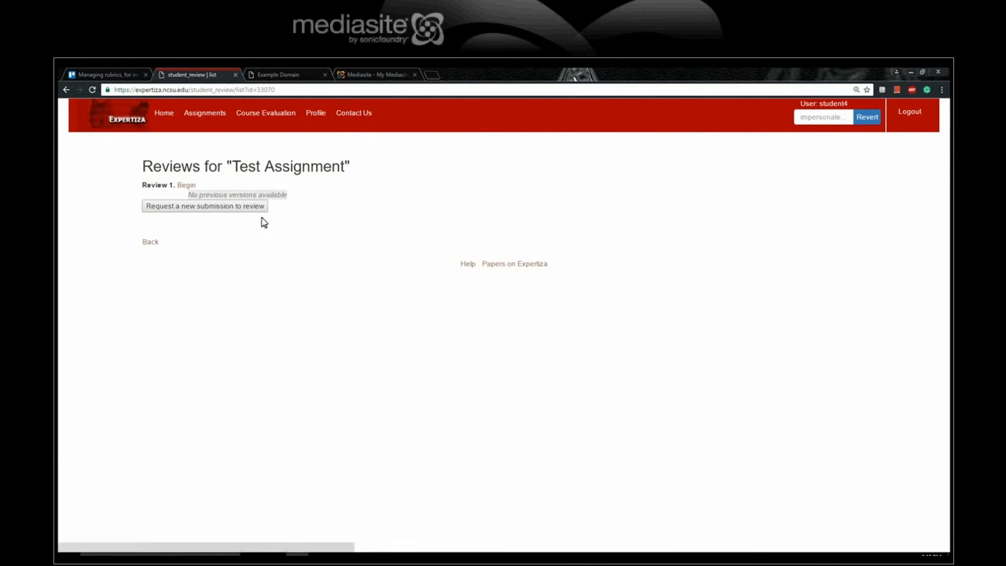
{"action": "left_click", "coordinate": [188, 188]}
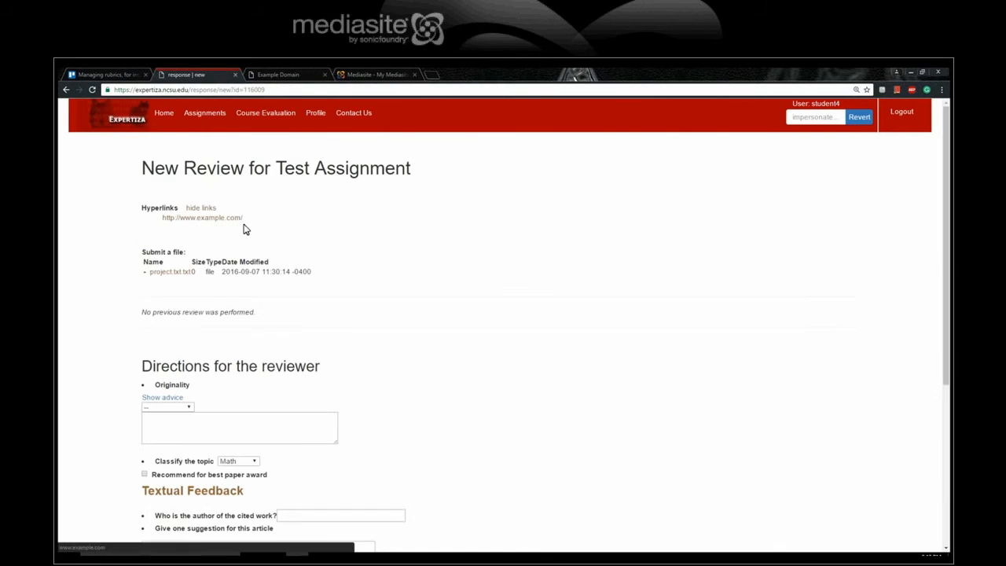
Look through the new review form for Test Assignment and show the advice for Originality
{"action": "scroll", "coordinate": [315, 291], "scroll_direction": "down", "scroll_amount": 3}
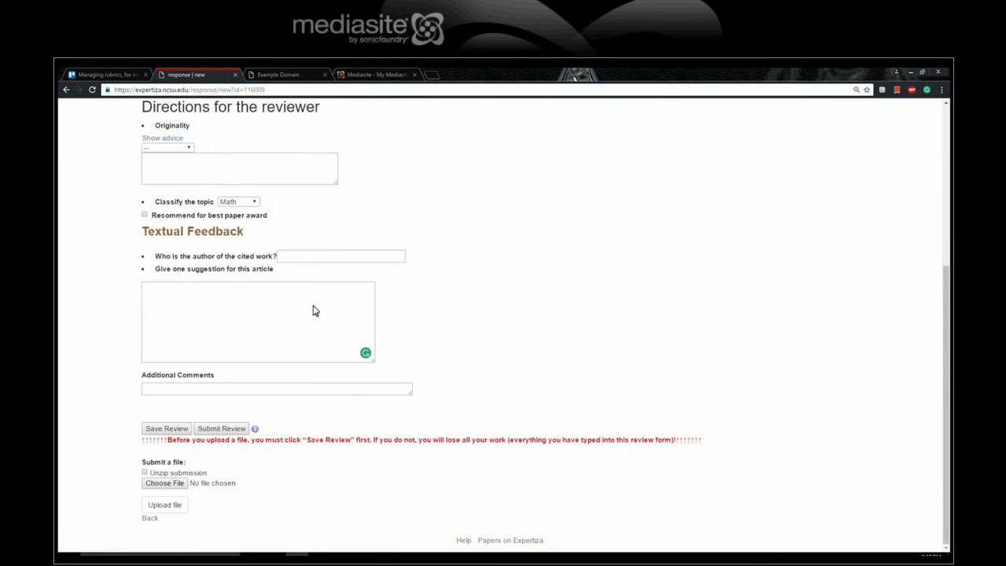
{"action": "scroll", "coordinate": [310, 335], "scroll_direction": "up", "scroll_amount": 3}
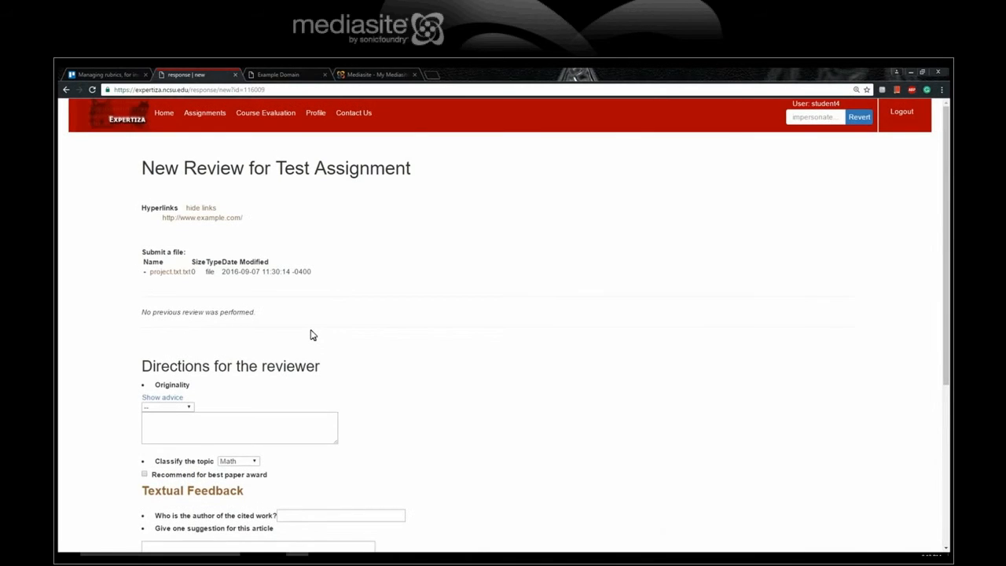
{"action": "scroll", "coordinate": [312, 335], "scroll_direction": "down", "scroll_amount": 2}
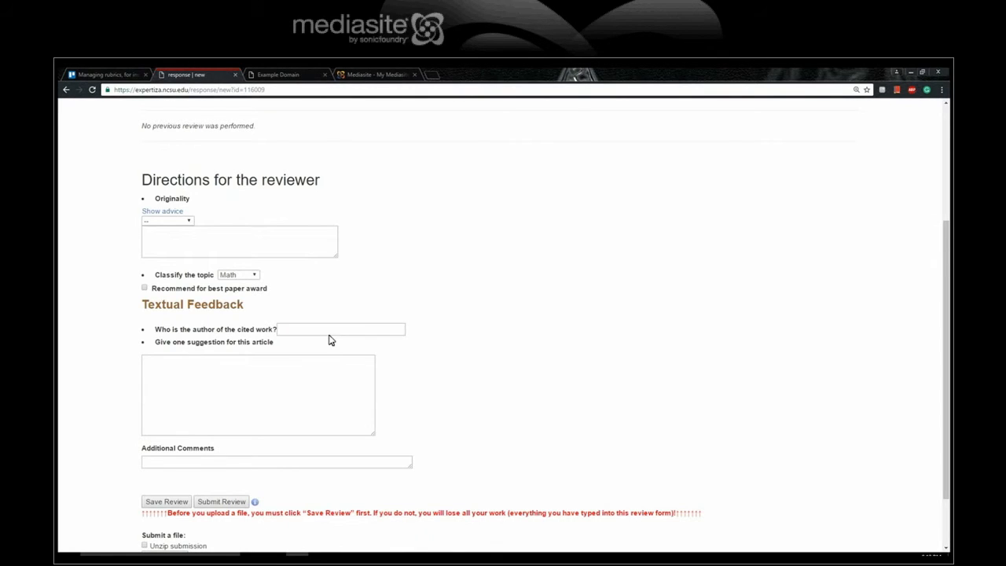
{"action": "scroll", "coordinate": [433, 236], "scroll_direction": "up", "scroll_amount": 2}
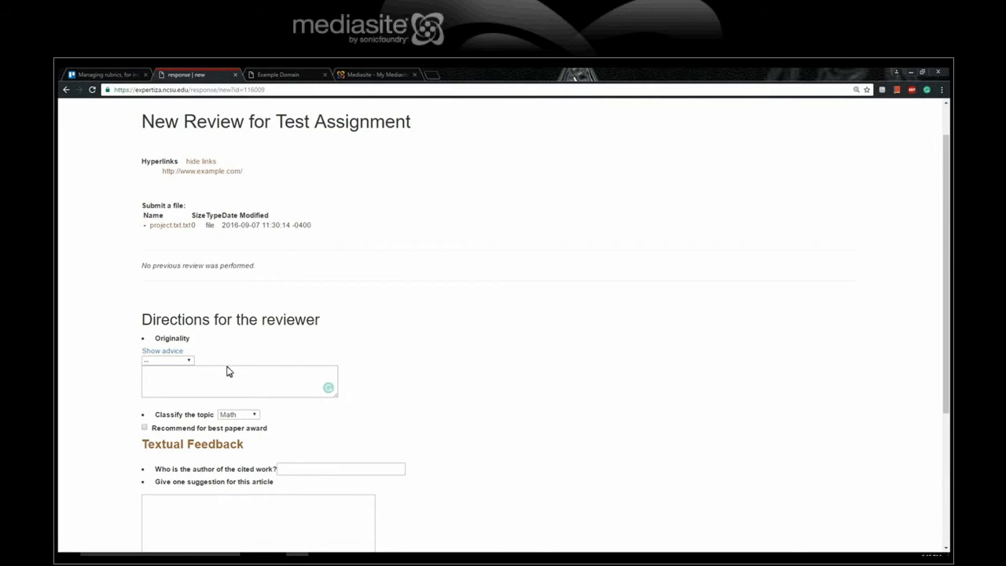
{"action": "left_click", "coordinate": [162, 351]}
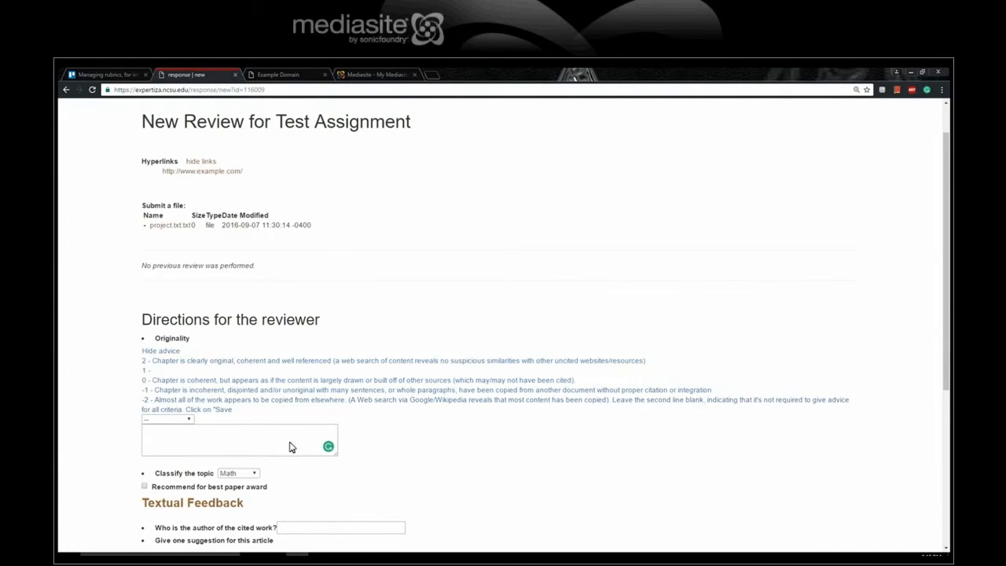
Rate Originality as 2-Very Good with the comment "Very original. The search of your text revealed nothing."
{"action": "left_click", "coordinate": [169, 420]}
{"action": "left_click", "coordinate": [165, 474]}
{"action": "left_click", "coordinate": [187, 445]}
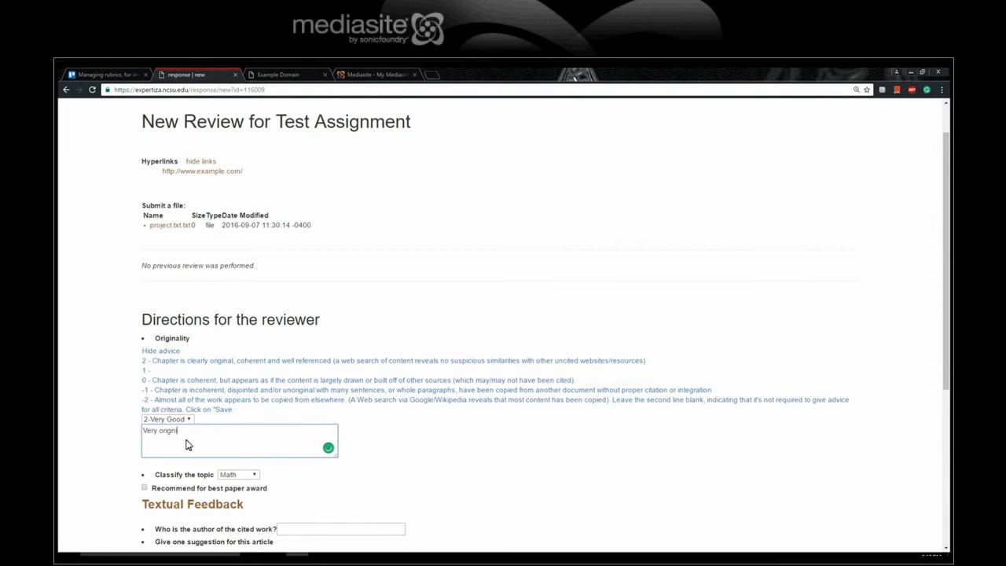
{"action": "type", "text": "Very orignial"}
{"action": "key", "text": "BackSpace"}
{"action": "key", "text": "BackSpace"}
{"action": "key", "text": "BackSpace"}
{"action": "key", "text": "BackSpace"}
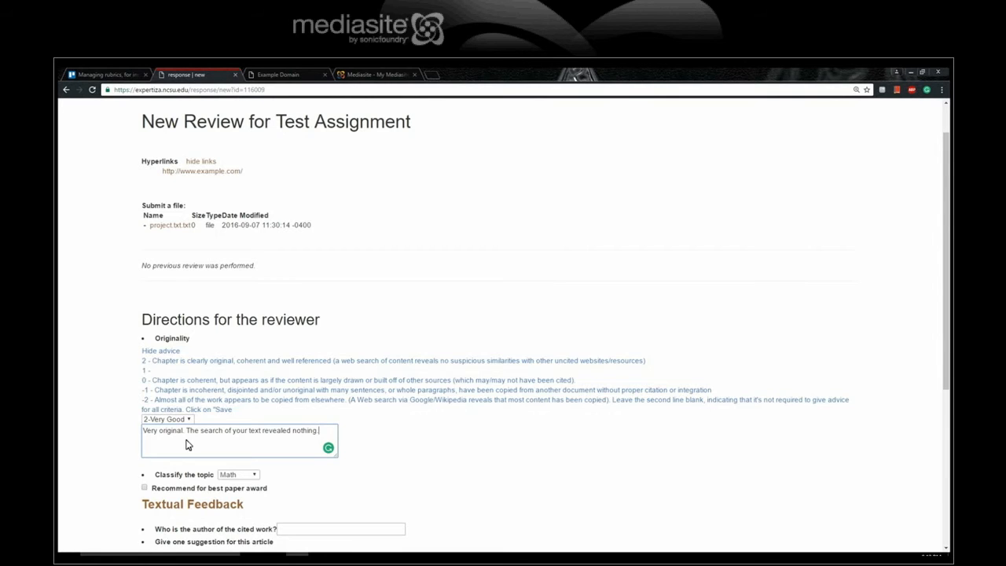
Classify the topic as Science and recommend the submission for the best paper award
{"action": "left_click", "coordinate": [236, 476]}
{"action": "left_click", "coordinate": [252, 501]}
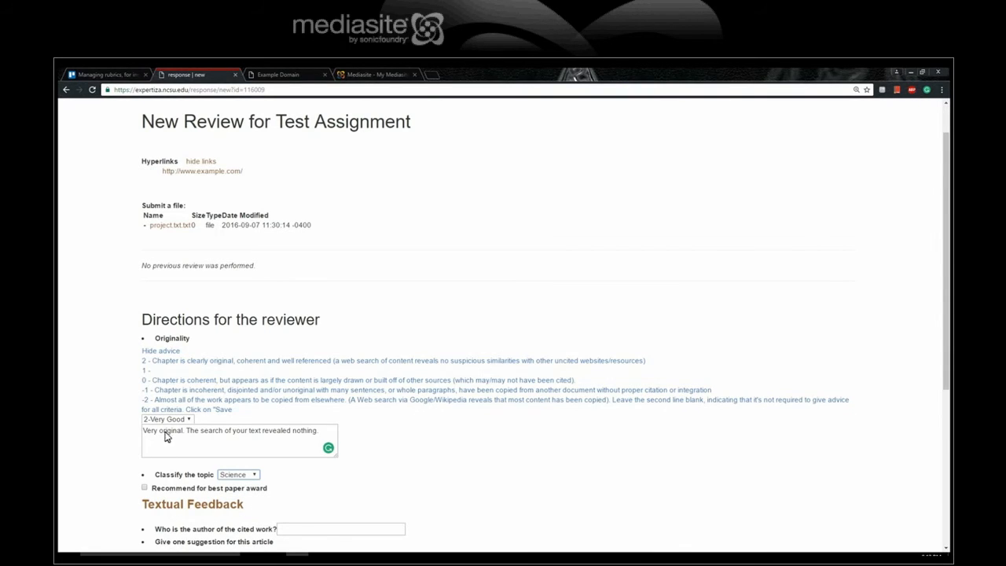
{"action": "left_click", "coordinate": [144, 489]}
Answer the question about the author of the cited work with "student1"
{"action": "scroll", "coordinate": [350, 445], "scroll_direction": "down", "scroll_amount": 1}
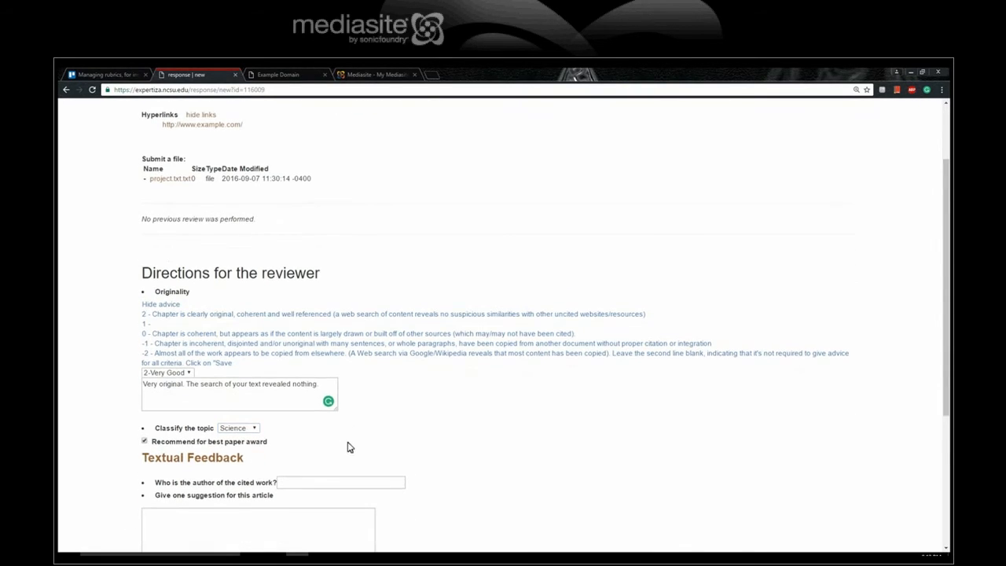
{"action": "left_click", "coordinate": [304, 481]}
{"action": "scroll", "coordinate": [331, 468], "scroll_direction": "up", "scroll_amount": 1}
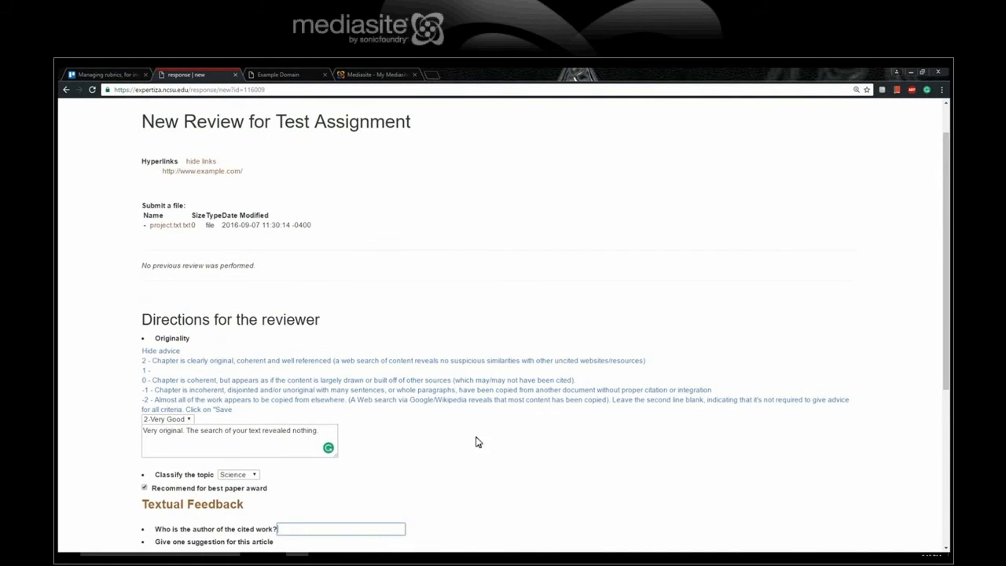
{"action": "scroll", "coordinate": [430, 283], "scroll_direction": "up", "scroll_amount": 1}
{"action": "scroll", "coordinate": [431, 285], "scroll_direction": "down", "scroll_amount": 5}
{"action": "scroll", "coordinate": [430, 294], "scroll_direction": "up", "scroll_amount": 1}
{"action": "scroll", "coordinate": [430, 296], "scroll_direction": "down", "scroll_amount": 1}
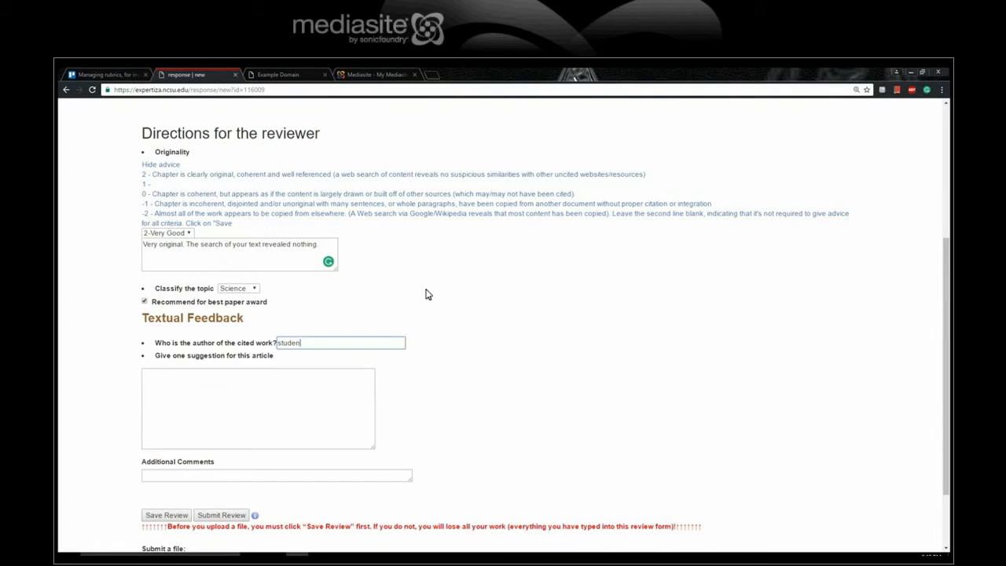
{"action": "scroll", "coordinate": [335, 228], "scroll_direction": "up", "scroll_amount": 5}
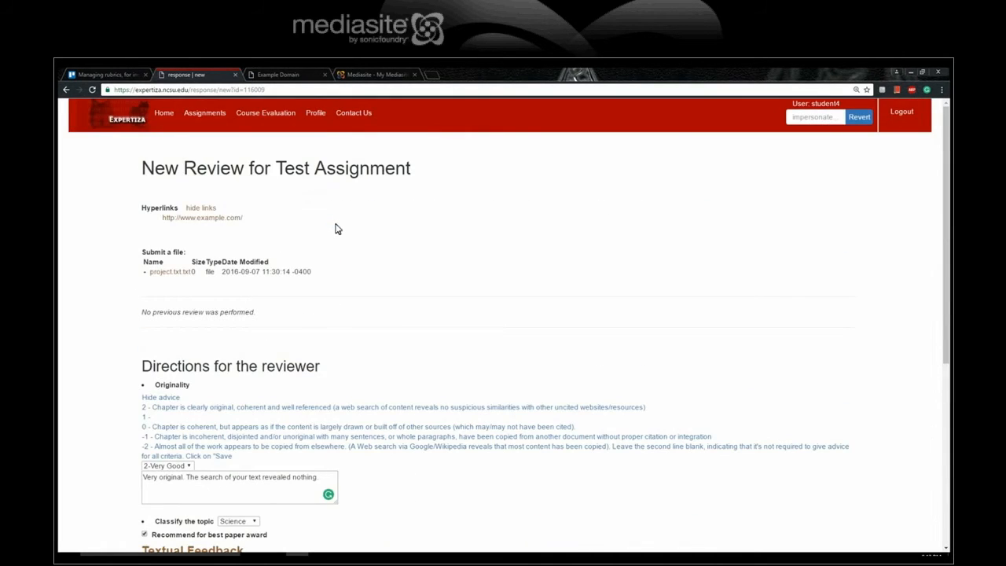
{"action": "scroll", "coordinate": [336, 229], "scroll_direction": "down", "scroll_amount": 5}
Enter the article suggestion "Work on spell checking. The spelling and grammar was off throughout most of the paper."
{"action": "left_click", "coordinate": [239, 390]}
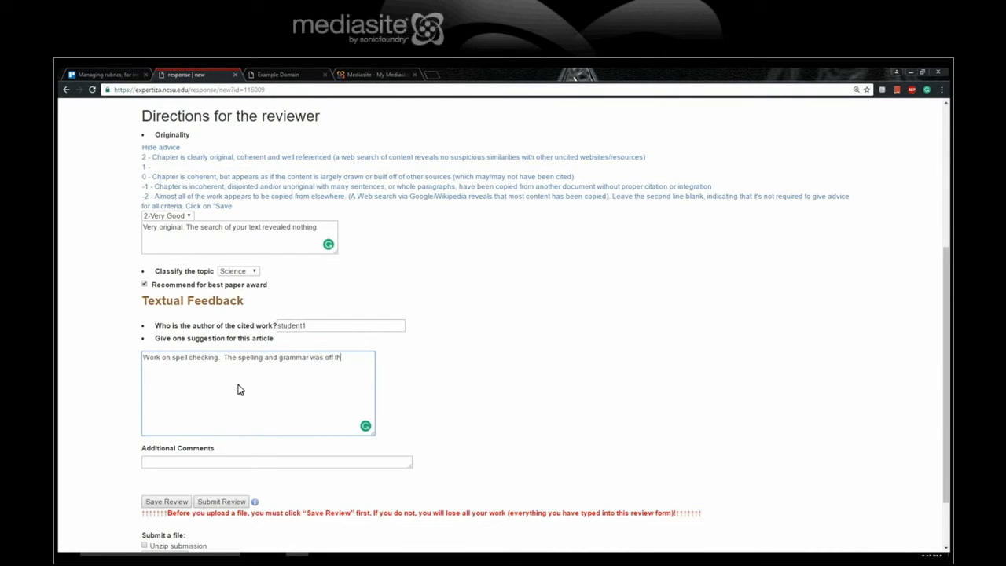
{"action": "key", "text": "BackSpace"}
{"action": "key", "text": "BackSpace"}
{"action": "key", "text": "BackSpace"}
{"action": "type", "text": "the"}
{"action": "scroll", "coordinate": [240, 390], "scroll_direction": "down", "scroll_amount": 2}
{"action": "type", "text": "paper."}
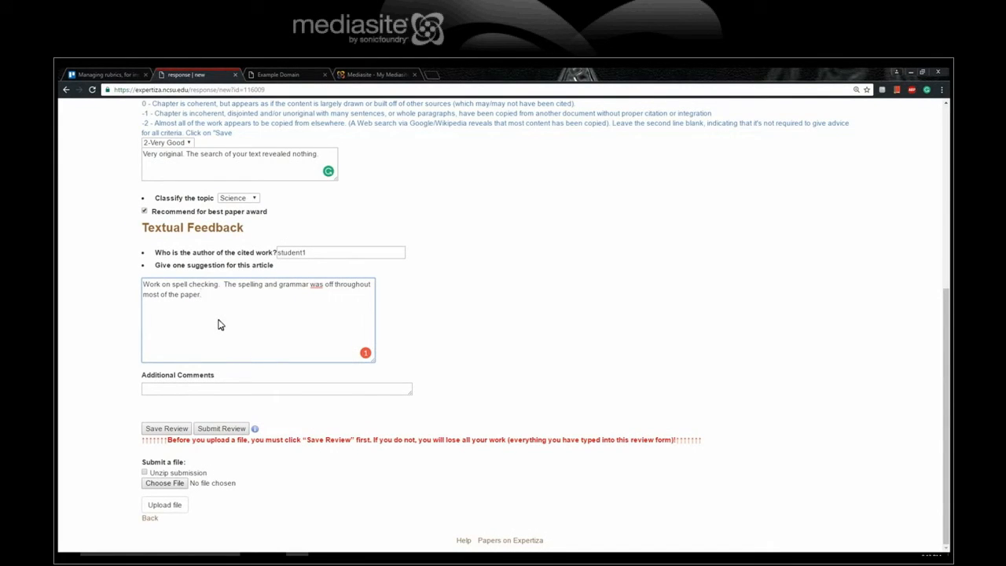
{"action": "scroll", "coordinate": [219, 325], "scroll_direction": "up", "scroll_amount": 2}
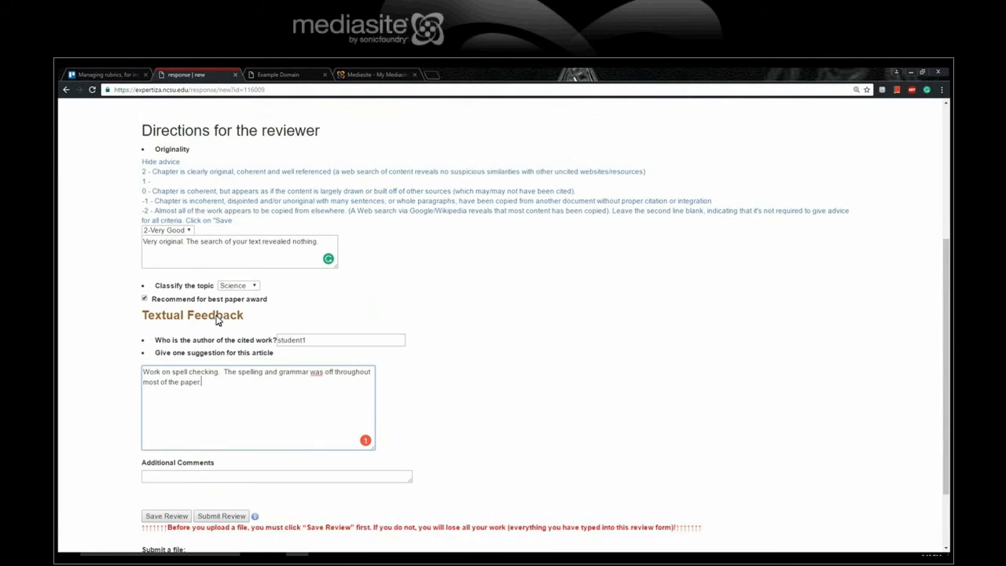
Upload the file review2.txt as an attachment to the review
{"action": "scroll", "coordinate": [220, 331], "scroll_direction": "down", "scroll_amount": 2}
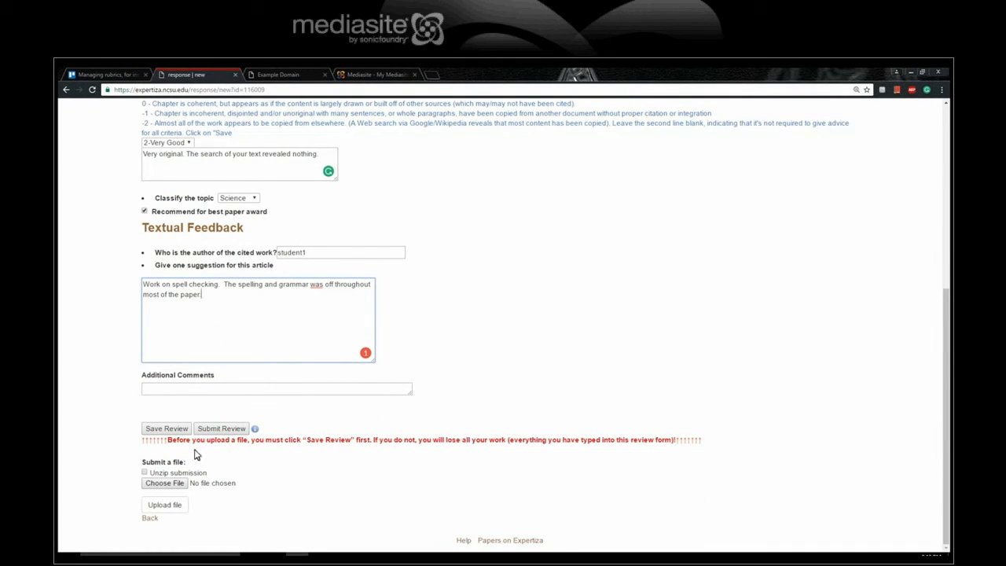
{"action": "left_click", "coordinate": [174, 506]}
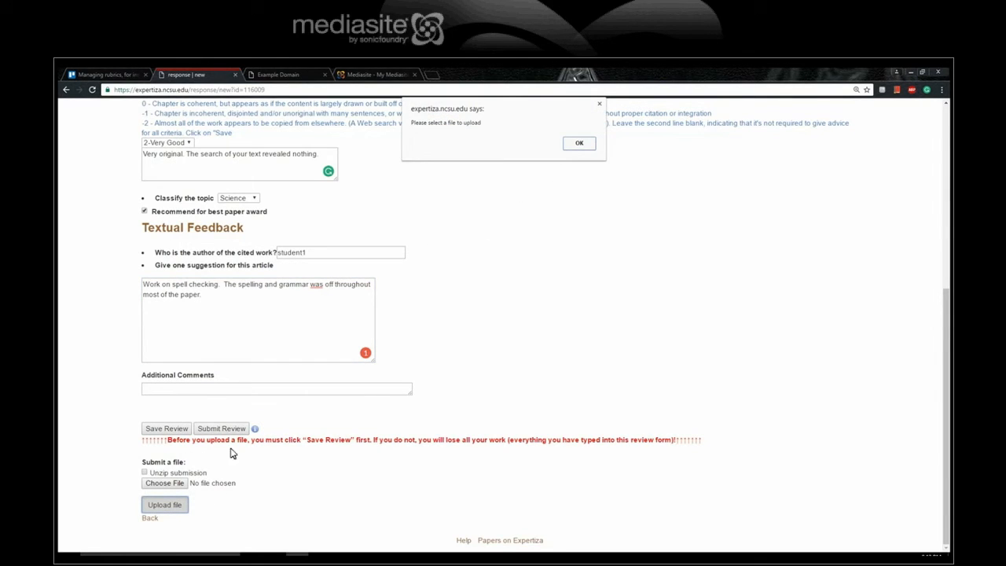
{"action": "left_click", "coordinate": [578, 145]}
{"action": "left_click", "coordinate": [163, 483]}
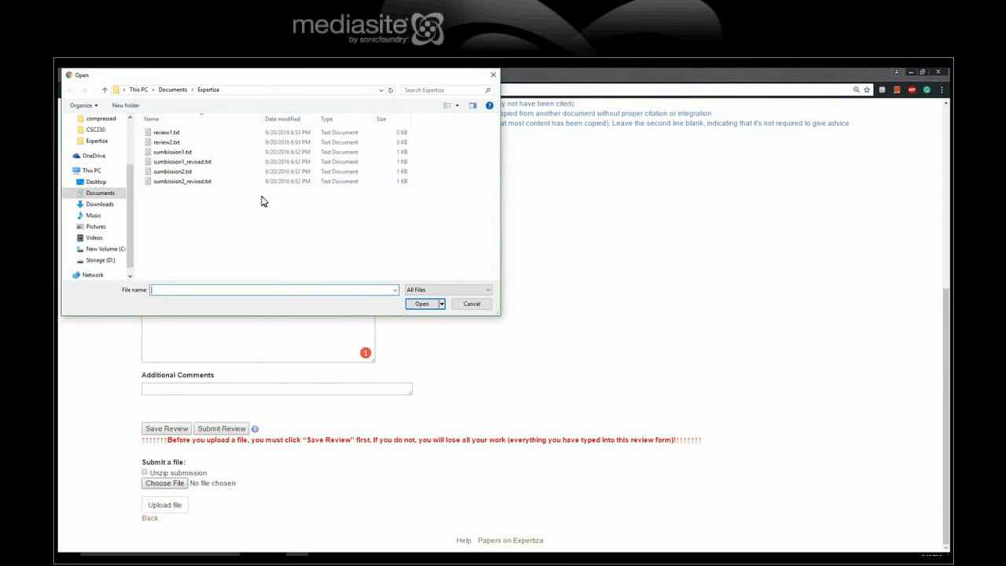
{"action": "double_click", "coordinate": [170, 144]}
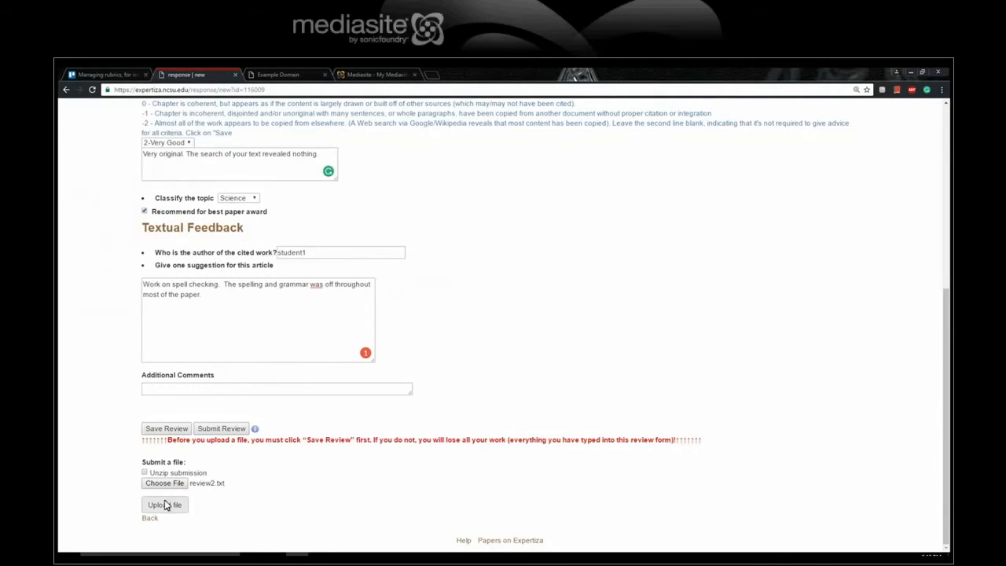
{"action": "left_click", "coordinate": [164, 508]}
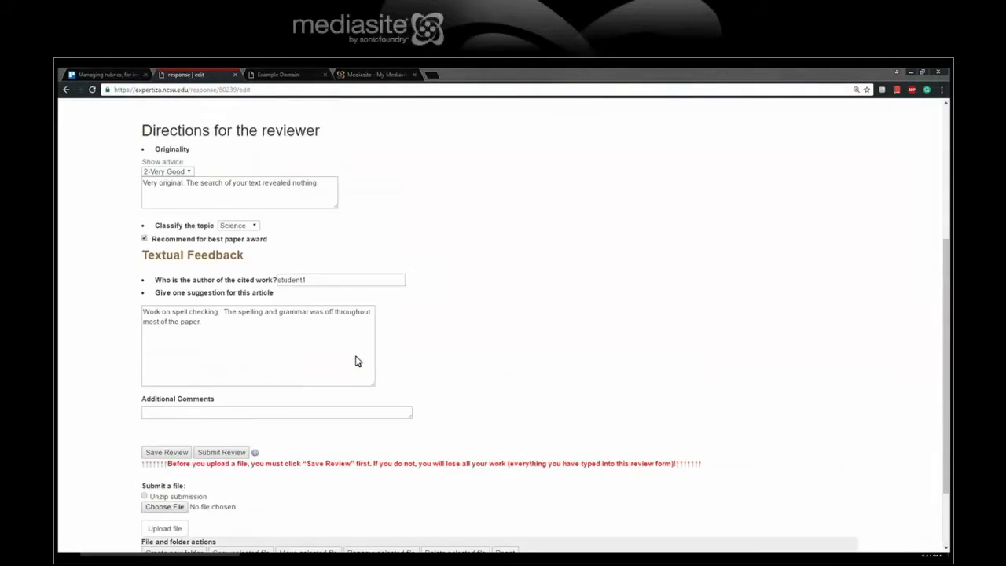
Submit the completed review for Test Assignment and accept that it can no longer be edited
{"action": "scroll", "coordinate": [385, 386], "scroll_direction": "down", "scroll_amount": 2}
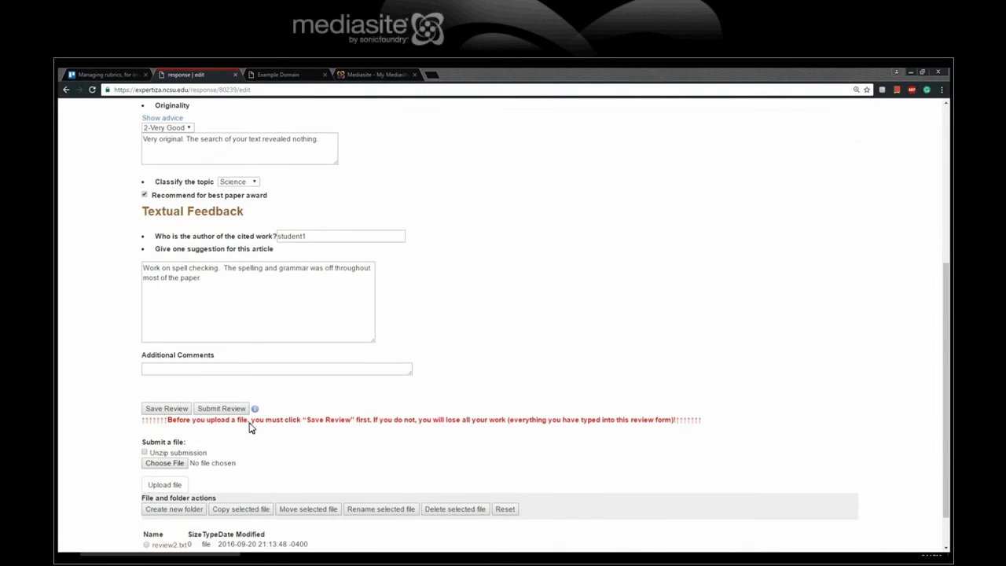
{"action": "left_click", "coordinate": [219, 409]}
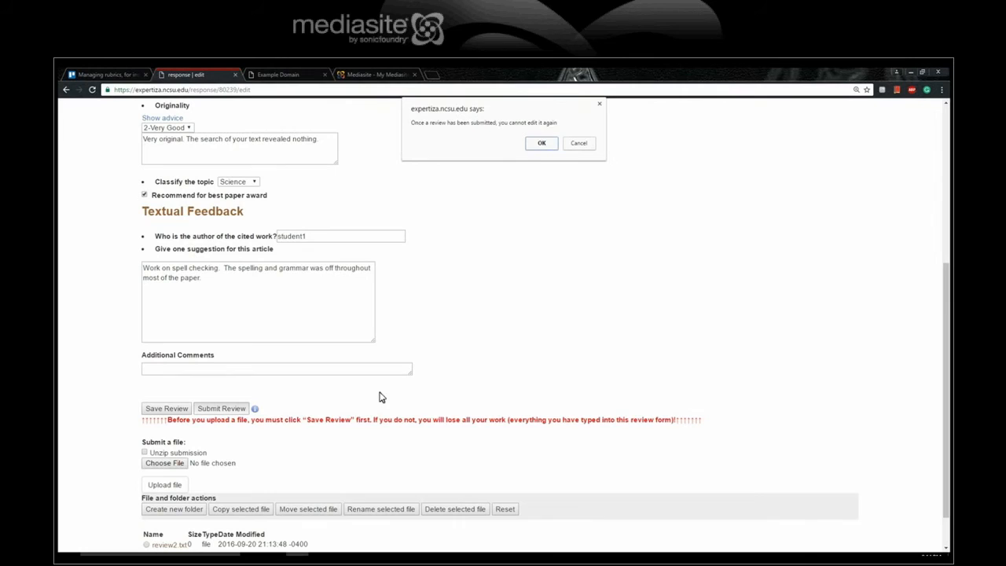
{"action": "left_click", "coordinate": [541, 144]}
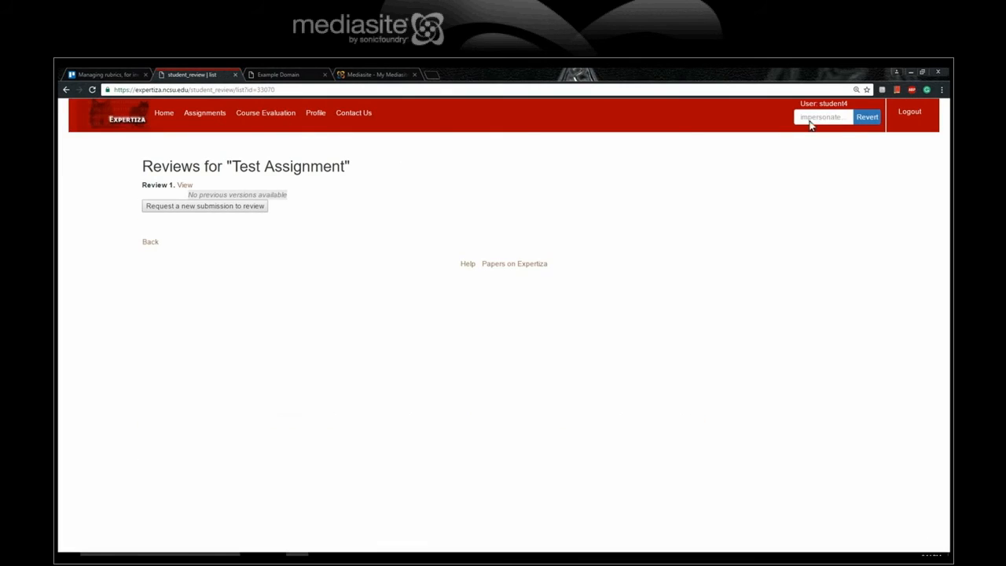
Switch the impersonated account to student2
{"action": "type", "text": "stude"}
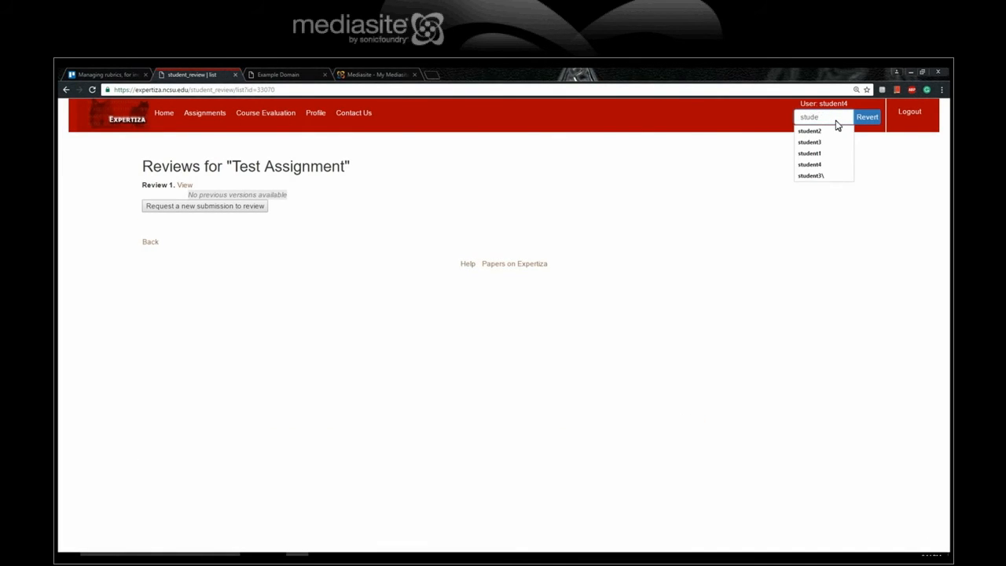
{"action": "type", "text": "nt1"}
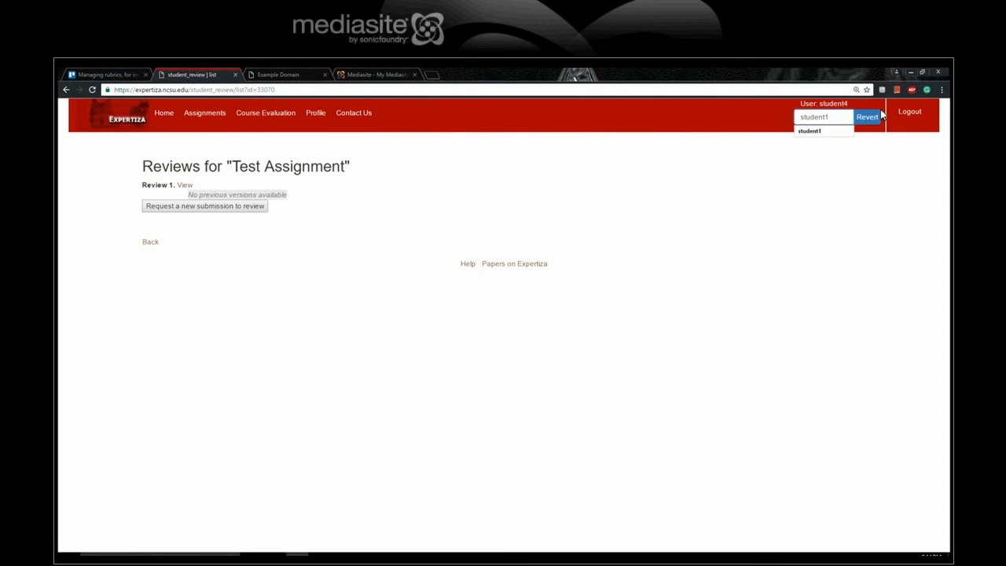
{"action": "left_click", "coordinate": [868, 118]}
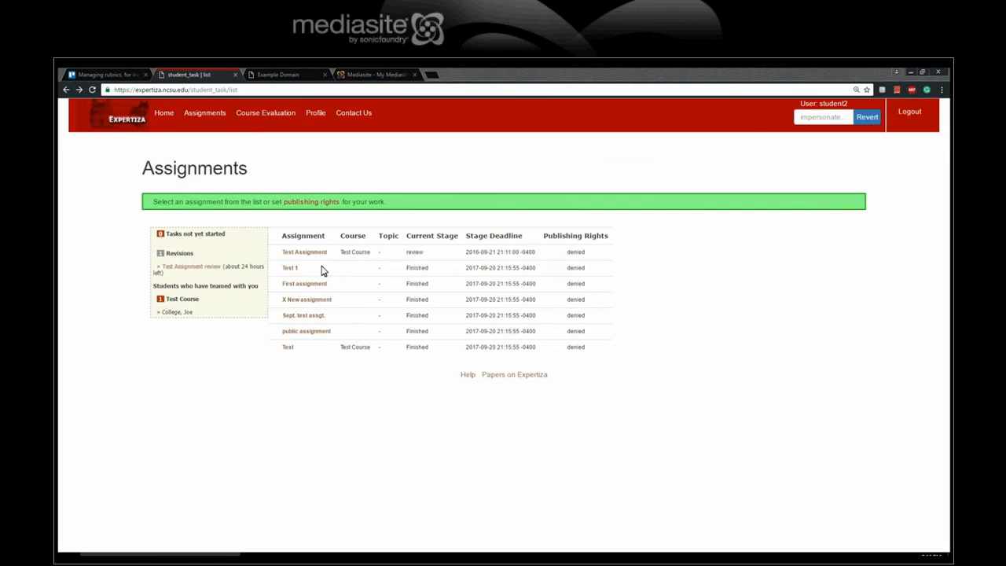
Open the student's scores for Test Assignment and display the answers of Review 2 in Round 1
{"action": "left_click", "coordinate": [312, 255]}
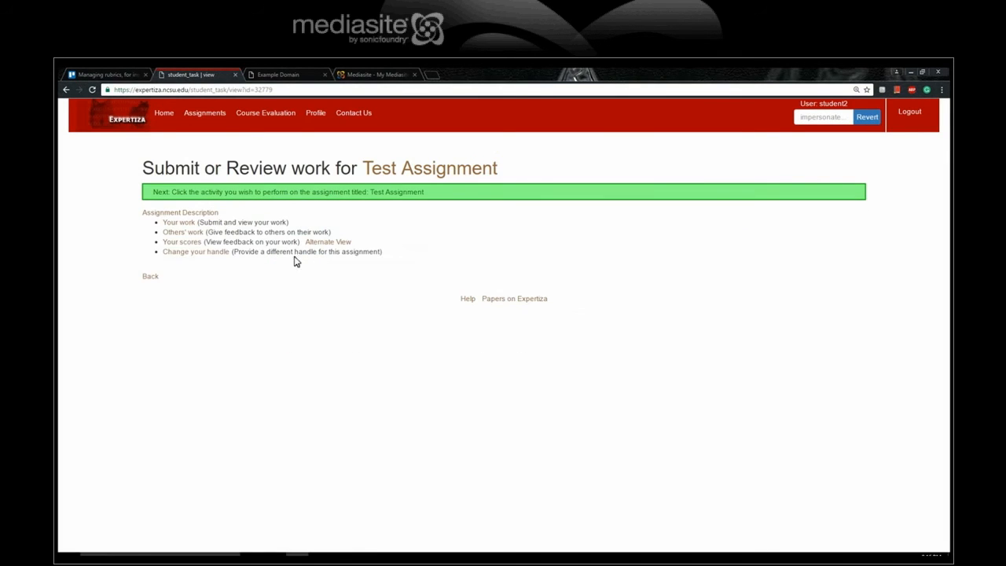
{"action": "left_click", "coordinate": [182, 246]}
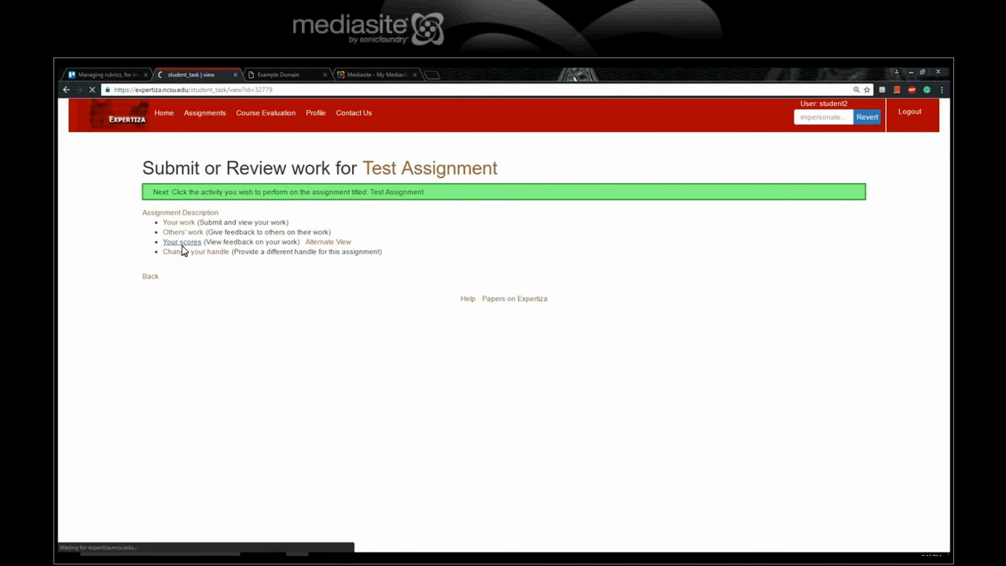
{"action": "left_click", "coordinate": [294, 279]}
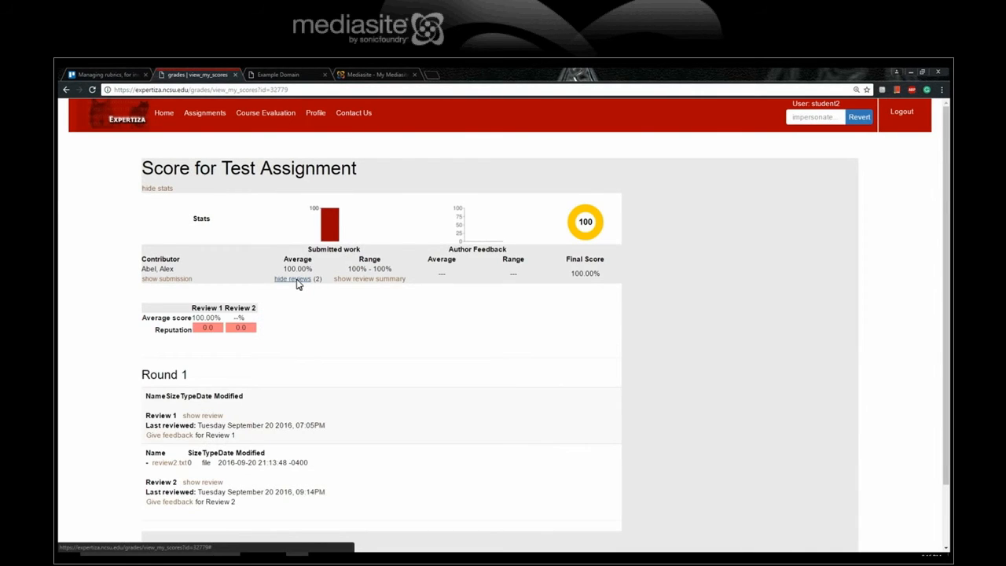
{"action": "scroll", "coordinate": [286, 317], "scroll_direction": "down", "scroll_amount": 2}
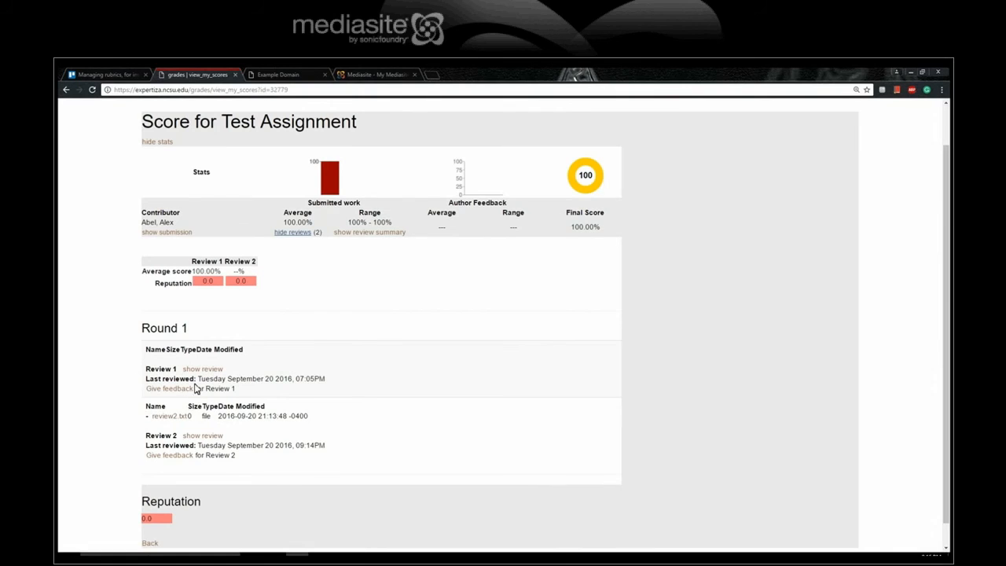
{"action": "left_click", "coordinate": [196, 438]}
{"action": "scroll", "coordinate": [304, 404], "scroll_direction": "down", "scroll_amount": 3}
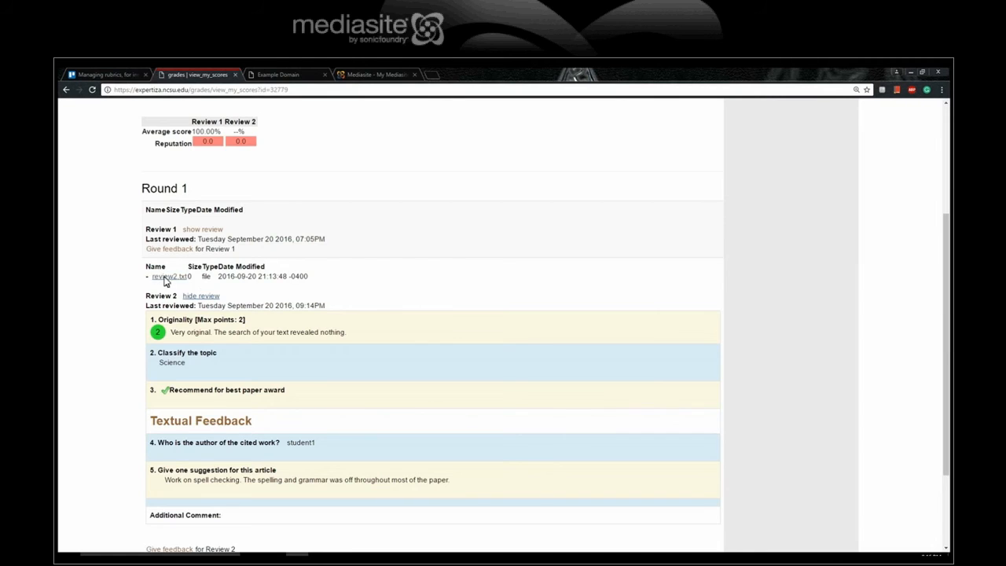
Return to the admin account and open the score summary report for Test Assignment
{"action": "scroll", "coordinate": [364, 330], "scroll_direction": "up", "scroll_amount": 3}
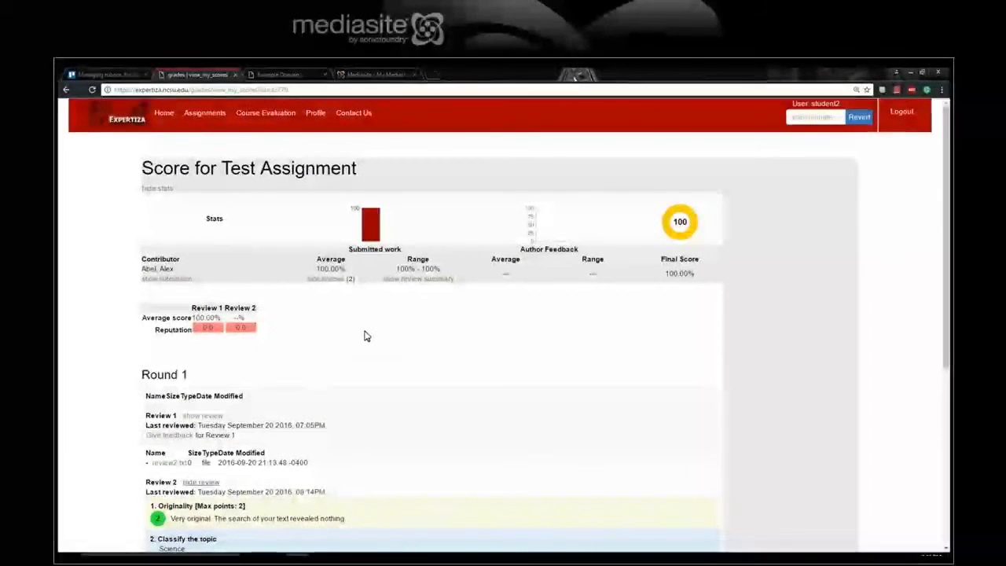
{"action": "left_click", "coordinate": [865, 121]}
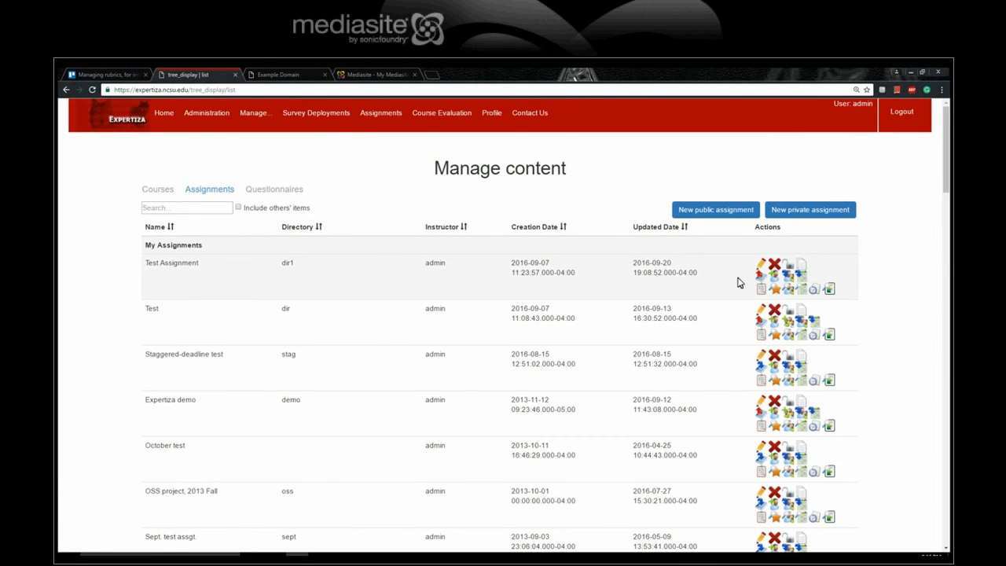
{"action": "left_click", "coordinate": [774, 291]}
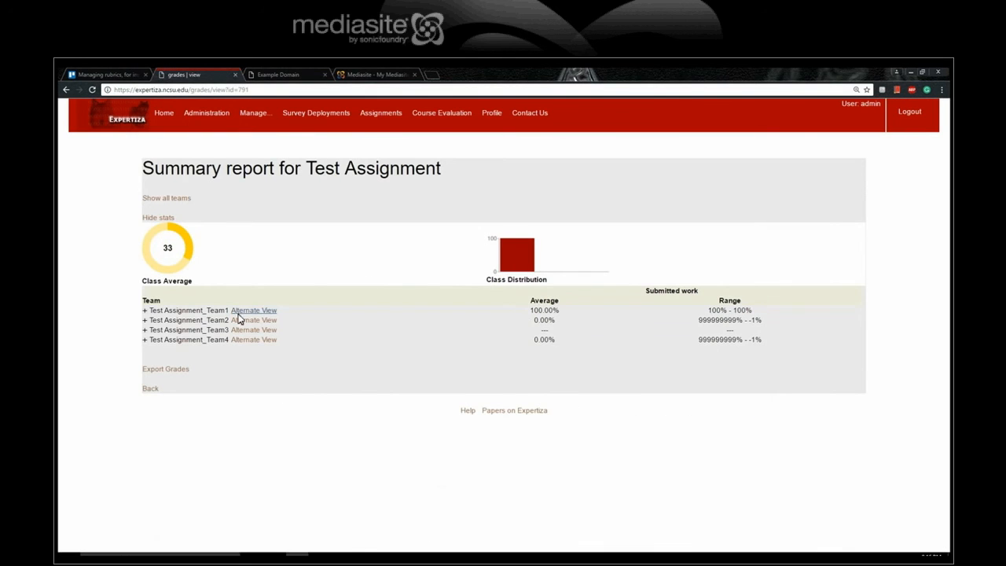
Expand all four Test Assignment teams in the summary report to view each contributor's scores
{"action": "left_click", "coordinate": [145, 311]}
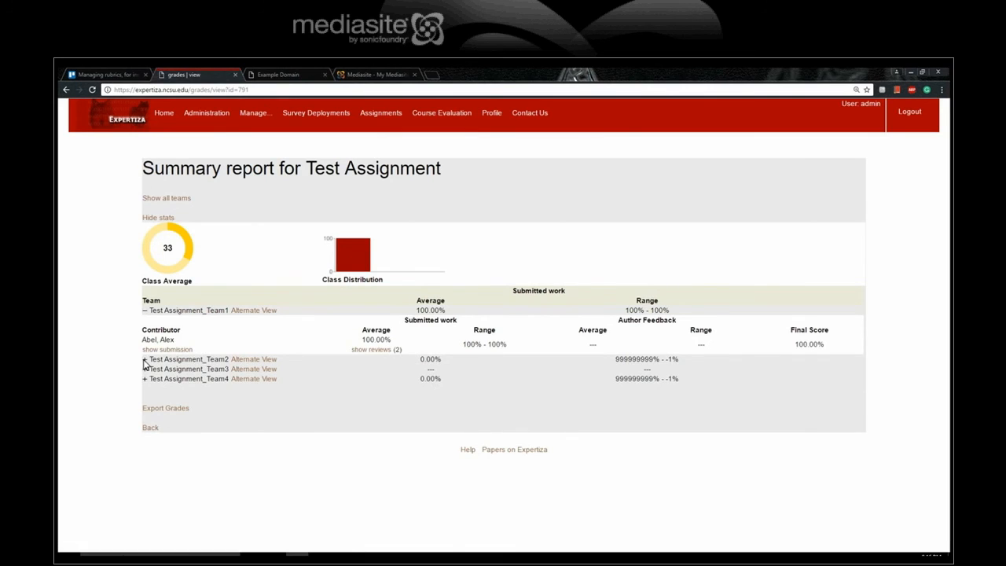
{"action": "left_click", "coordinate": [145, 359]}
{"action": "left_click", "coordinate": [145, 409]}
{"action": "left_click", "coordinate": [146, 457]}
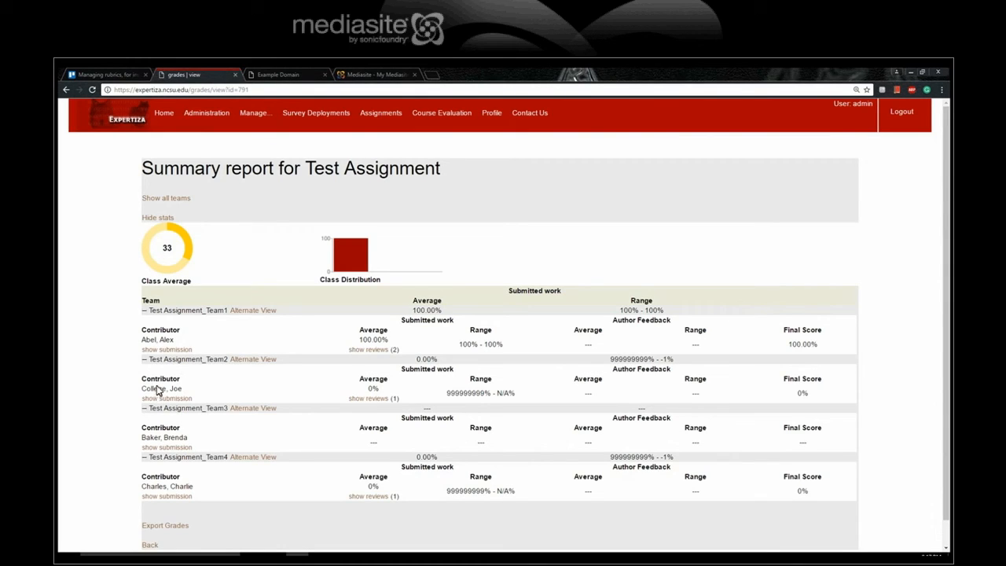
Show the reviews of Test Assignment_Team1 and expand Review 2 to examine its reviewer, attached file and answers
{"action": "left_click", "coordinate": [364, 350]}
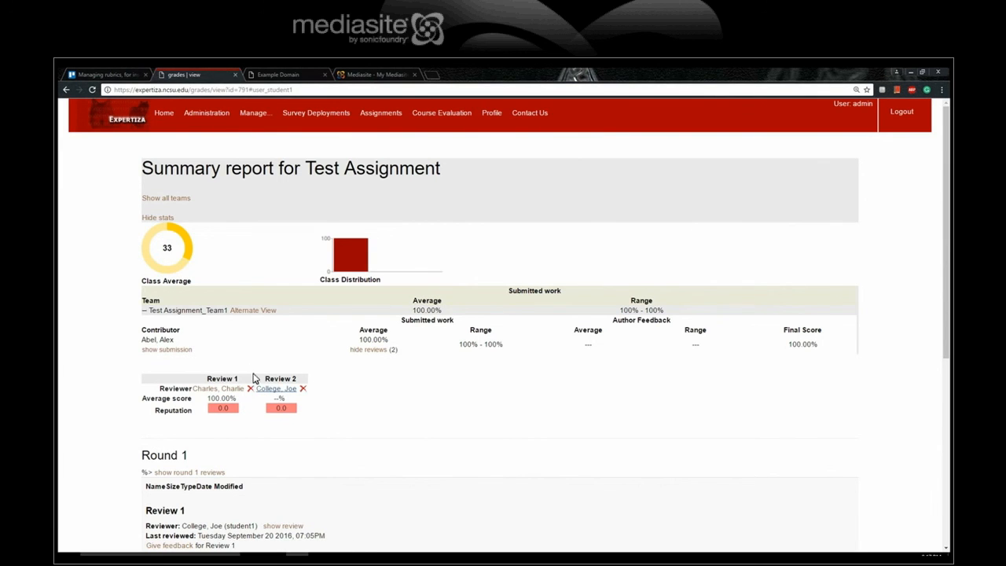
{"action": "scroll", "coordinate": [259, 382], "scroll_direction": "down", "scroll_amount": 3}
{"action": "scroll", "coordinate": [315, 354], "scroll_direction": "down", "scroll_amount": 4}
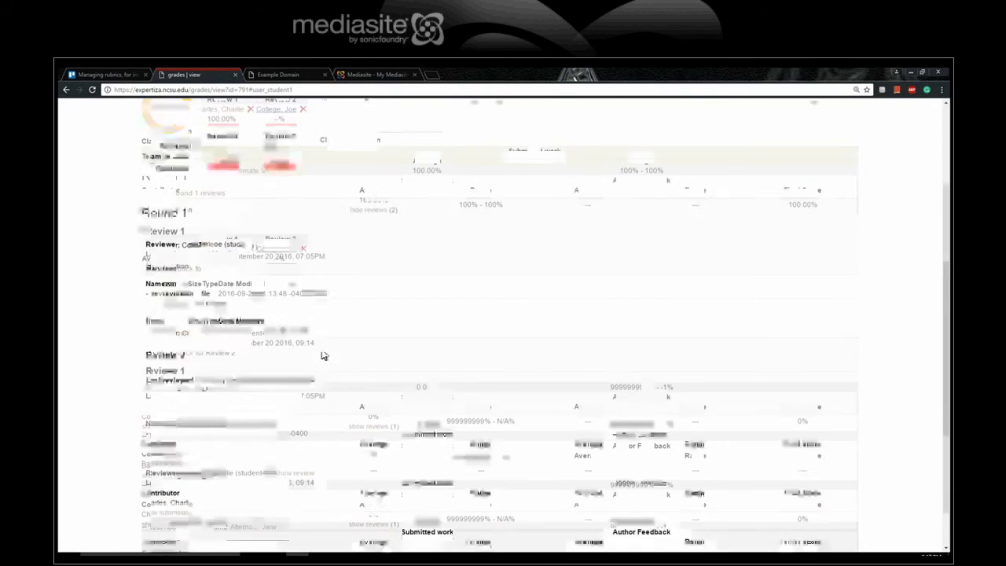
{"action": "scroll", "coordinate": [321, 353], "scroll_direction": "up", "scroll_amount": 1}
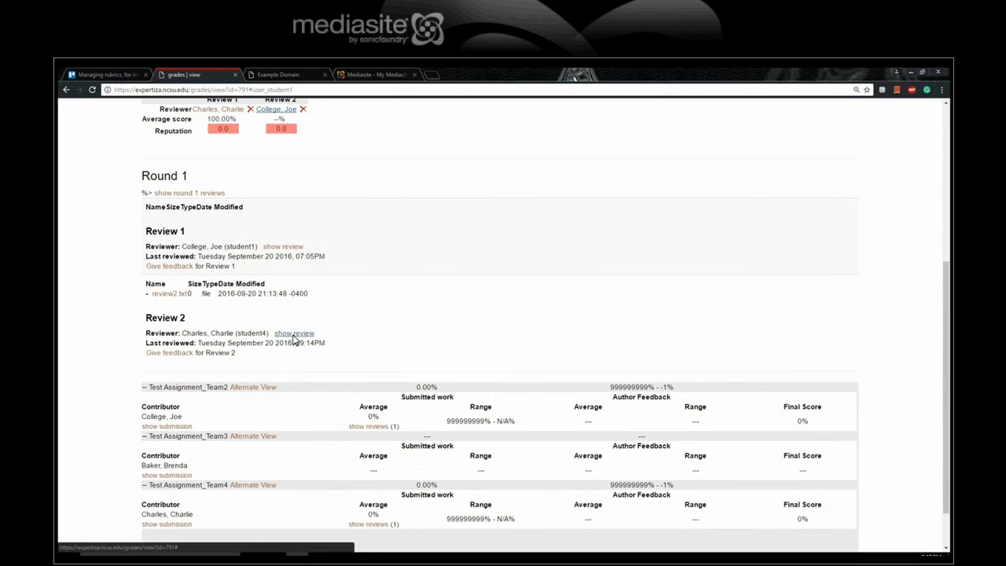
{"action": "left_click", "coordinate": [294, 335]}
{"action": "scroll", "coordinate": [314, 283], "scroll_direction": "down", "scroll_amount": 4}
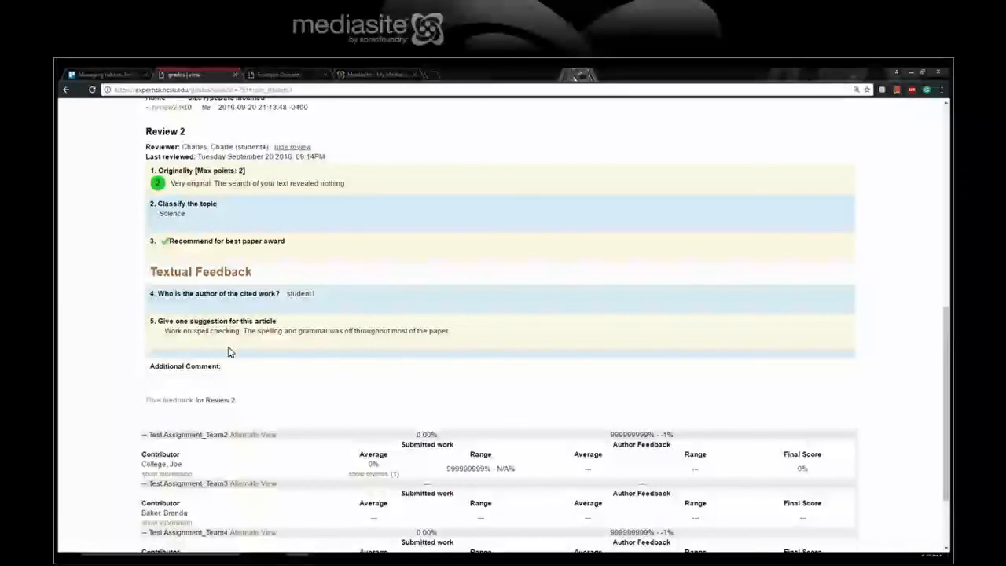
{"action": "left_click_drag", "start_coordinate": [150, 169], "coordinate": [420, 341]}
{"action": "left_click", "coordinate": [480, 350]}
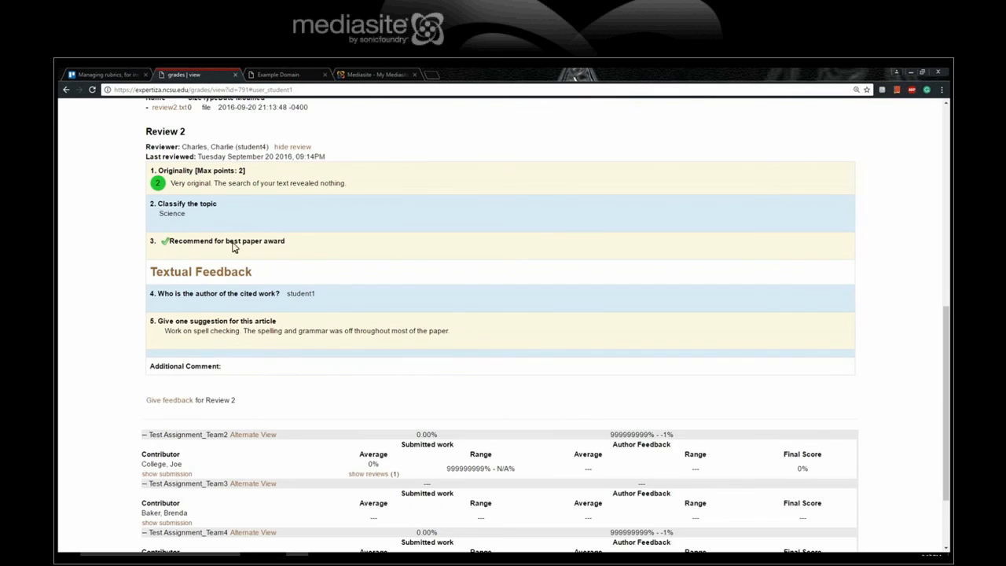
{"action": "scroll", "coordinate": [222, 233], "scroll_direction": "up", "scroll_amount": 2}
{"action": "scroll", "coordinate": [192, 212], "scroll_direction": "up", "scroll_amount": 3}
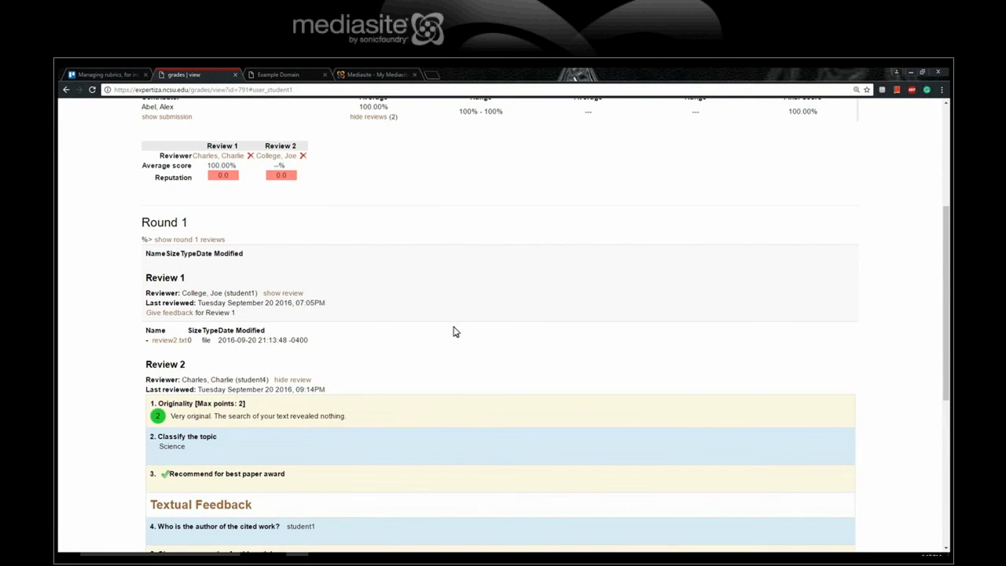
{"action": "scroll", "coordinate": [437, 330], "scroll_direction": "down", "scroll_amount": 3}
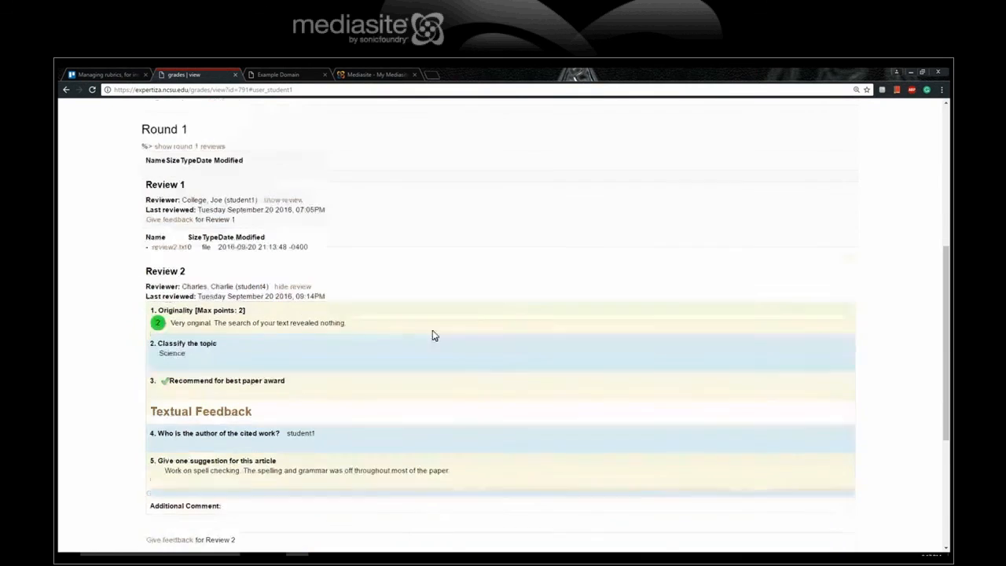